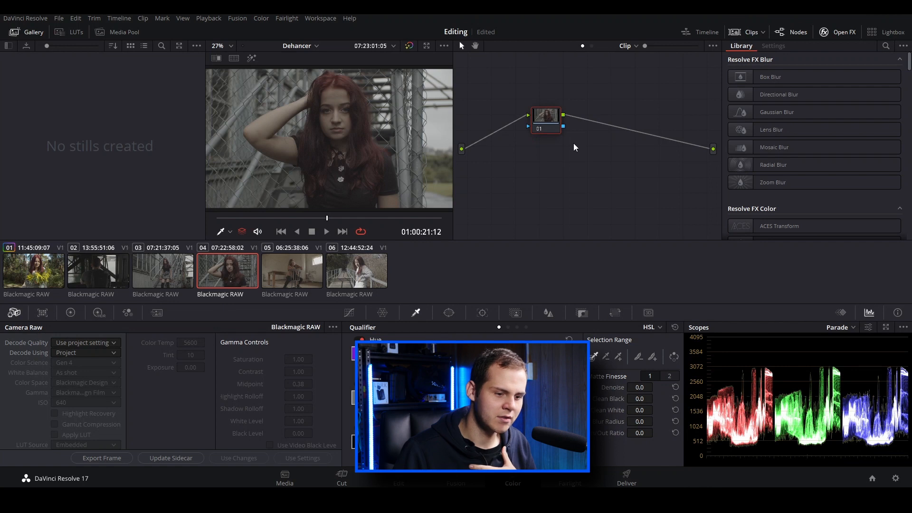
Step: Add a second corrector node to the connection between node 01 and the output
{"action": "right_click", "coordinate": [604, 142]}
{"action": "mouse_move", "coordinate": [637, 157]}
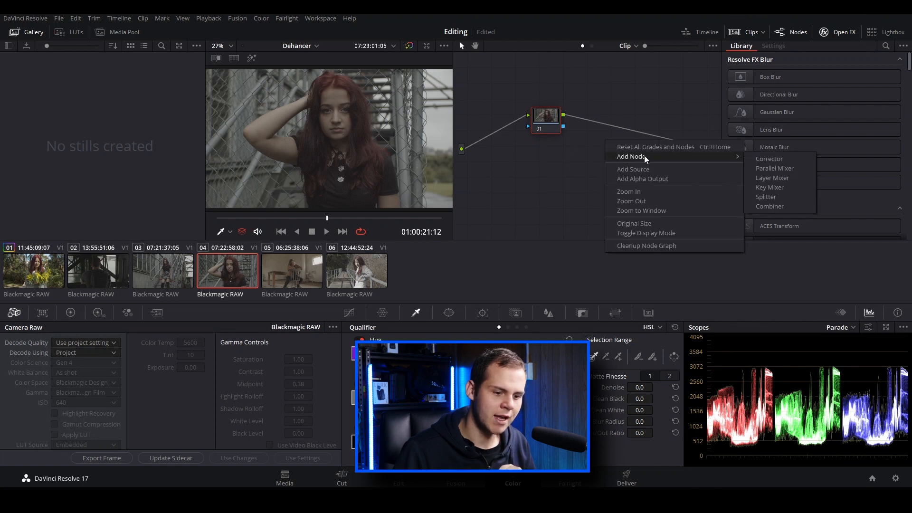
{"action": "left_click", "coordinate": [773, 159]}
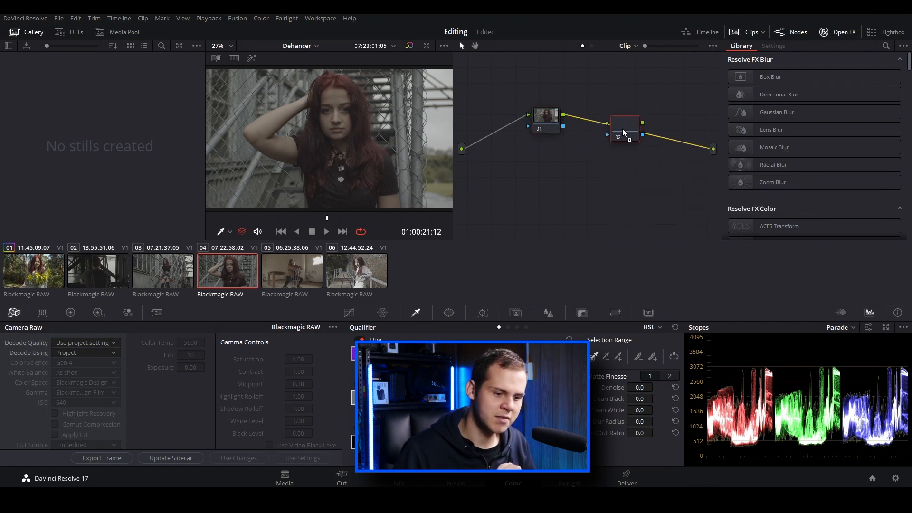
Step: Apply Color Space Transform to node 01 with Blackmagic Design Film Gen 4 as the input color space and input gamma
{"action": "left_click", "coordinate": [546, 118]}
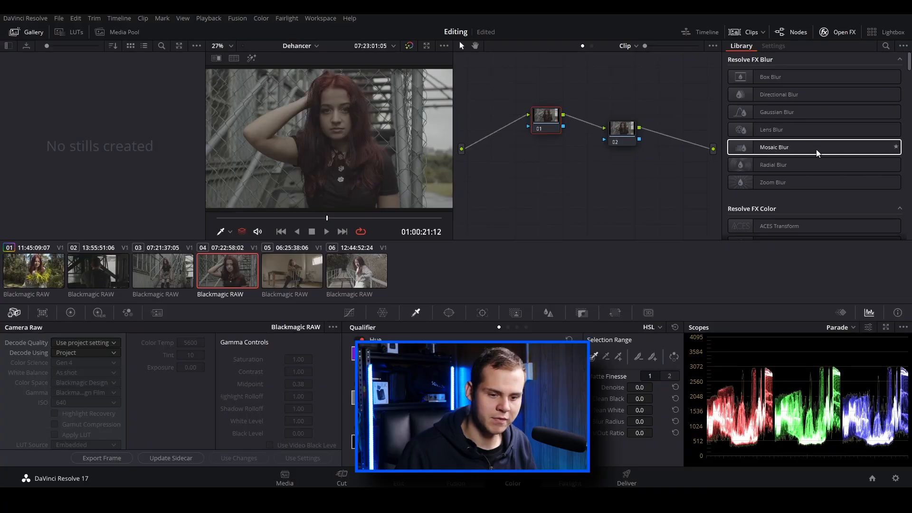
{"action": "scroll", "coordinate": [816, 152], "scroll_direction": "down", "scroll_amount": 1}
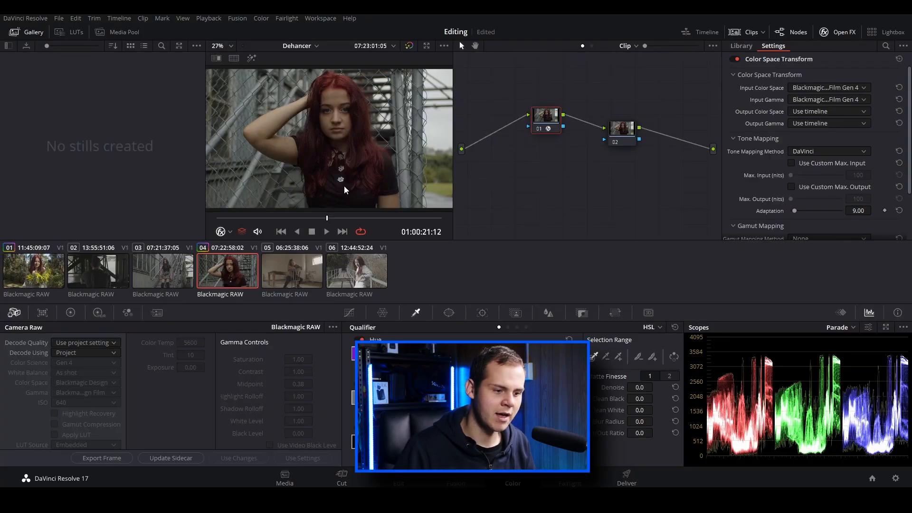
Step: Search the effects library for "dehanc" and apply Dehancer Pro 4.0.0 to node 02
{"action": "left_click", "coordinate": [624, 133]}
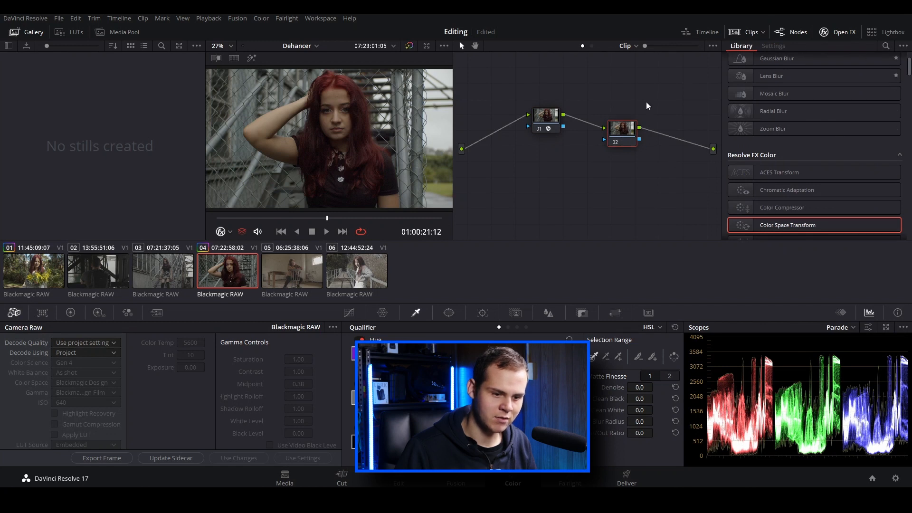
{"action": "left_click", "coordinate": [886, 46]}
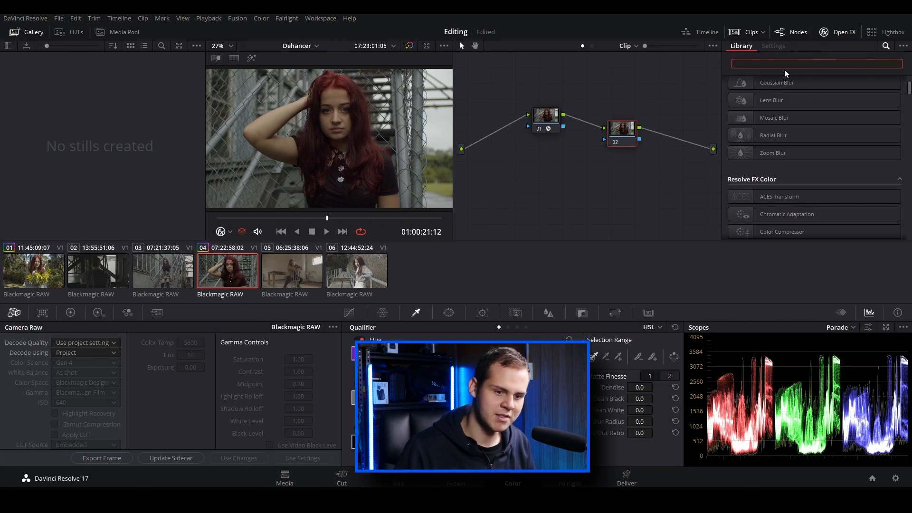
{"action": "type", "text": "dehanc"}
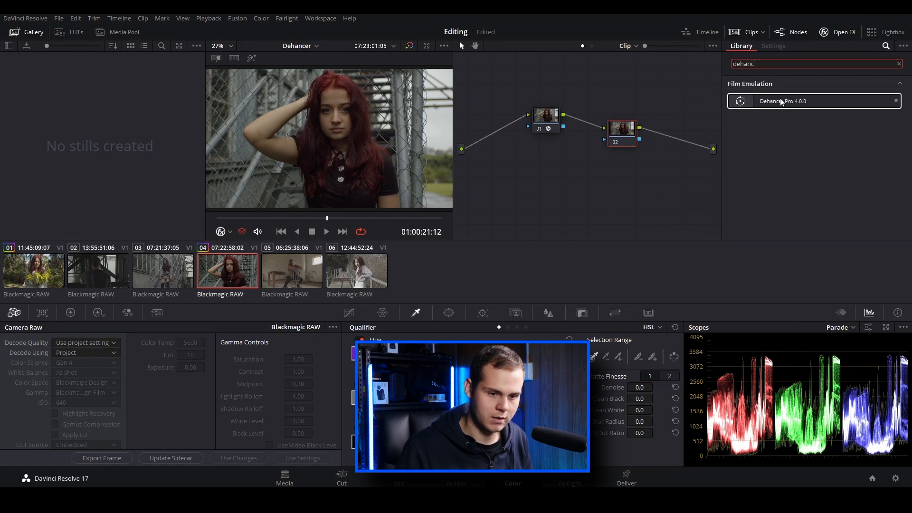
{"action": "left_click_drag", "start_coordinate": [780, 100], "coordinate": [624, 137]}
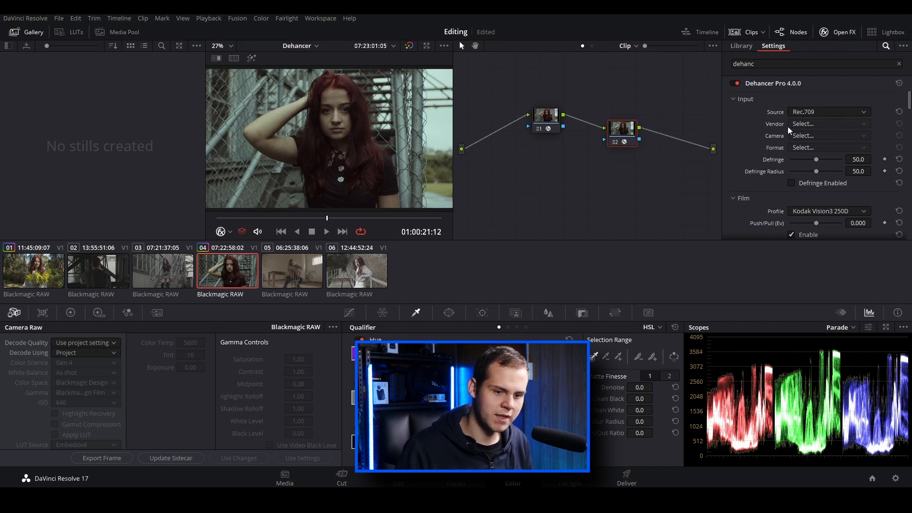
Step: Check Dehancer's input source options and the Color Space Transform settings on node 01
{"action": "left_click", "coordinate": [814, 113]}
{"action": "left_click", "coordinate": [814, 113]}
{"action": "left_click", "coordinate": [549, 114]}
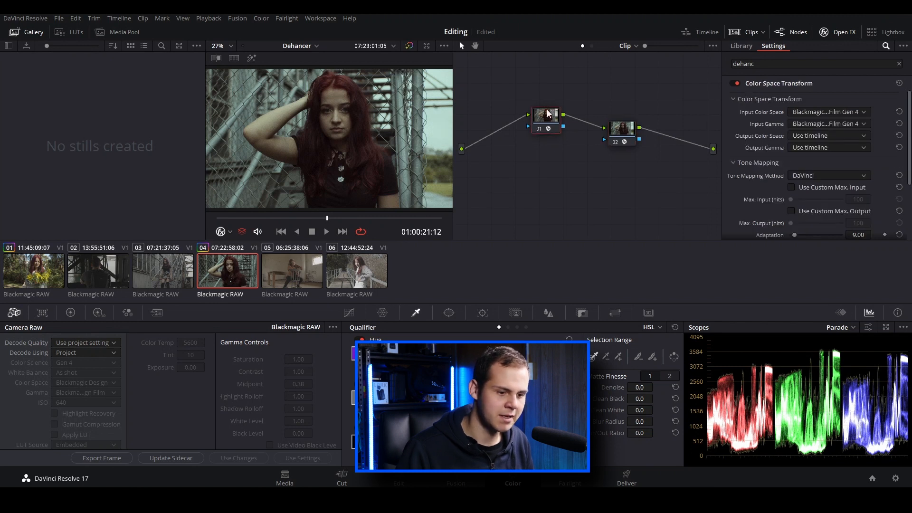
Step: Collapse all the Dehancer parameter groups on node 02, starting with Input and Film and continuing past Film Breath
{"action": "left_click", "coordinate": [616, 130]}
{"action": "left_click", "coordinate": [735, 99]}
{"action": "left_click", "coordinate": [733, 114]}
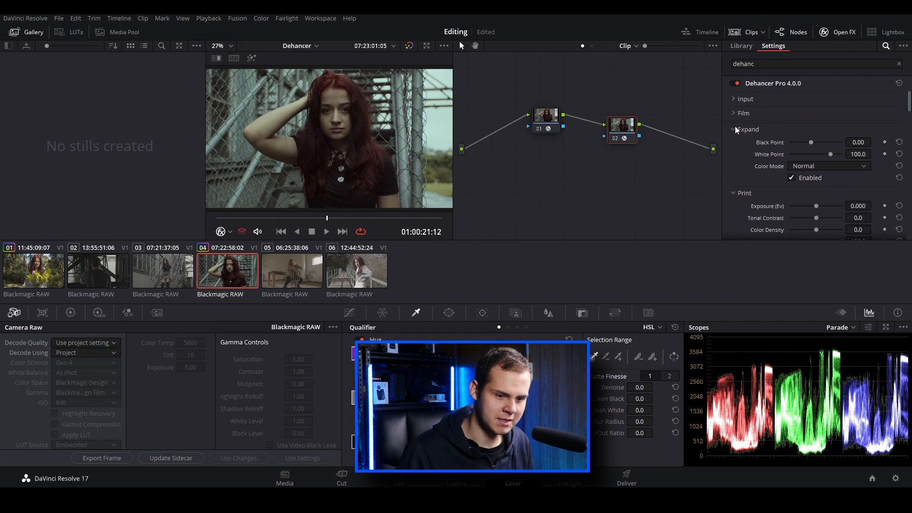
{"action": "left_click", "coordinate": [736, 131]}
{"action": "left_click", "coordinate": [733, 143]}
{"action": "left_click", "coordinate": [735, 158]}
{"action": "scroll", "coordinate": [742, 174], "scroll_direction": "down", "scroll_amount": 2}
{"action": "left_click", "coordinate": [736, 145]}
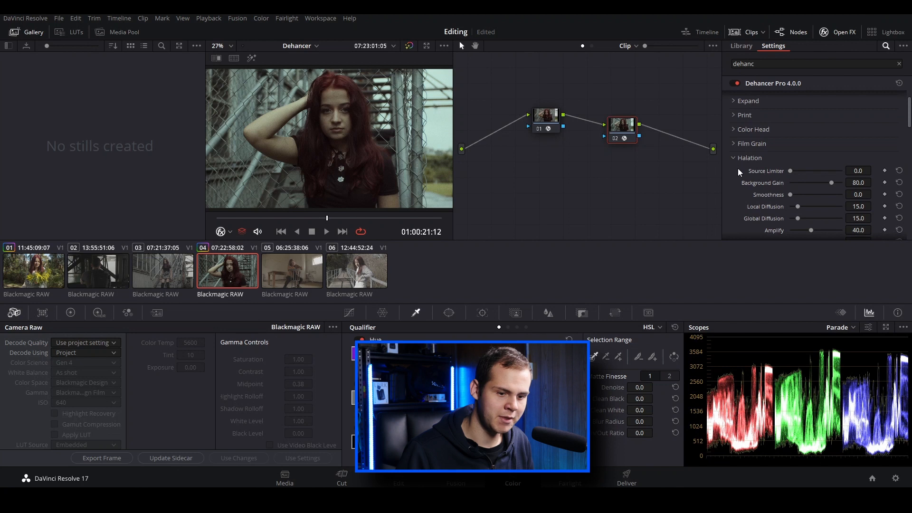
{"action": "left_click", "coordinate": [731, 159]}
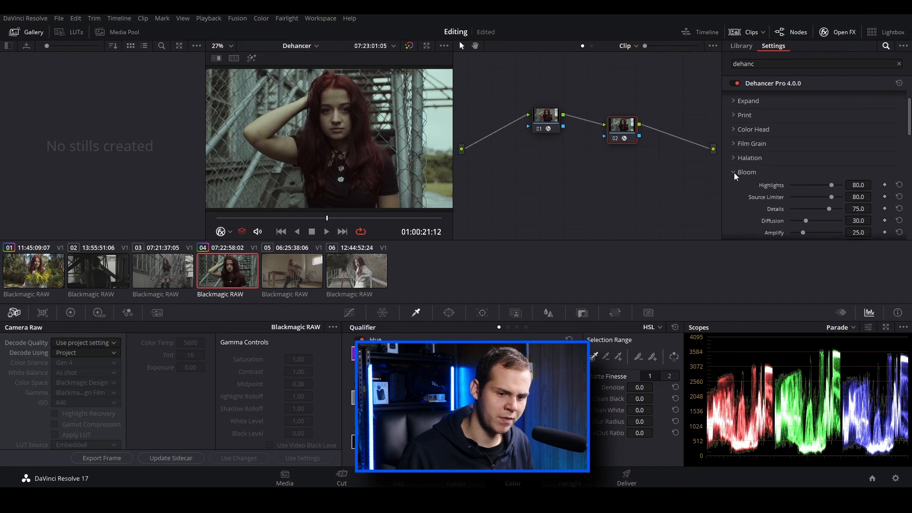
{"action": "left_click", "coordinate": [734, 173]}
{"action": "left_click", "coordinate": [735, 187]}
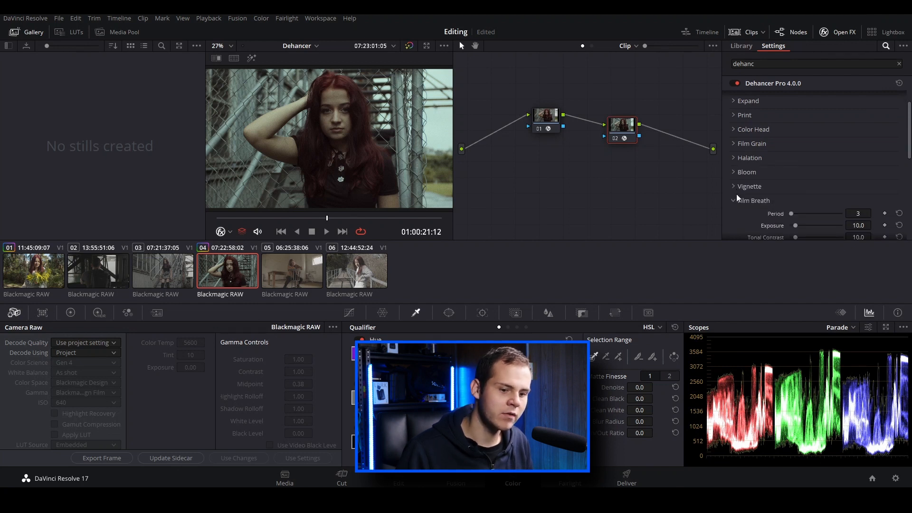
{"action": "left_click", "coordinate": [734, 199]}
{"action": "scroll", "coordinate": [733, 192], "scroll_direction": "down", "scroll_amount": 2}
{"action": "left_click", "coordinate": [731, 189]}
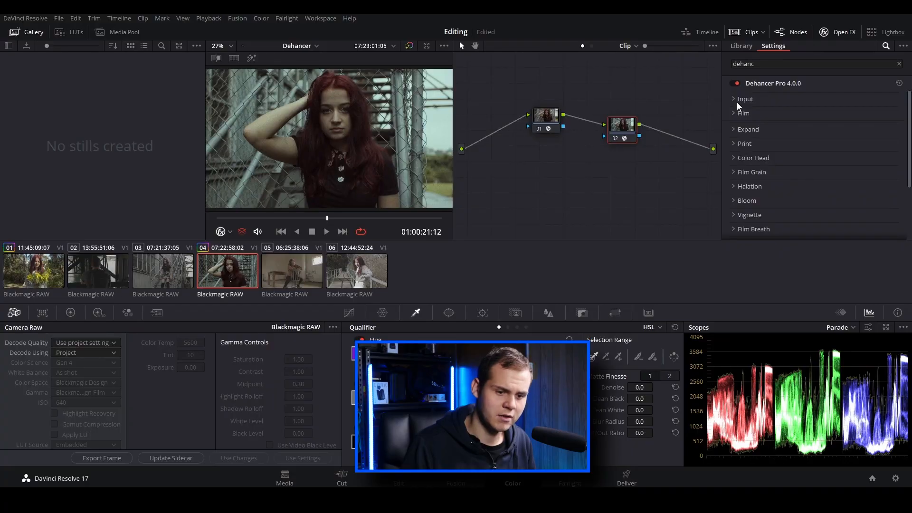
Step: Expand Dehancer's Input and Film groups and set the film profile to Adox Color Implosion 100
{"action": "left_click", "coordinate": [734, 101]}
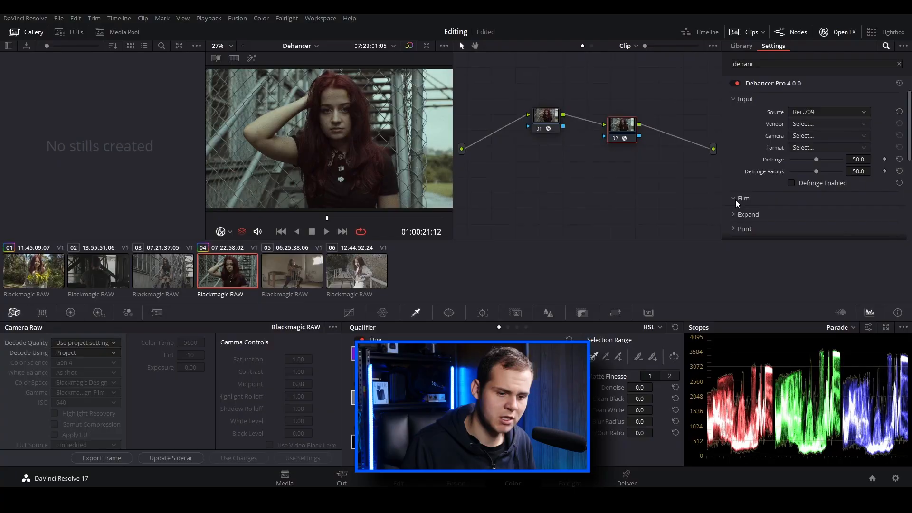
{"action": "scroll", "coordinate": [735, 199], "scroll_direction": "down", "scroll_amount": 1}
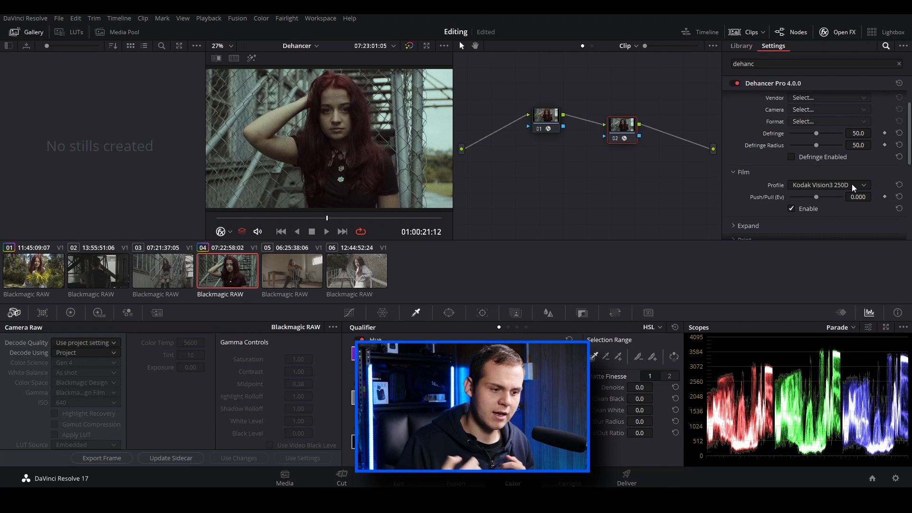
{"action": "left_click", "coordinate": [851, 185]}
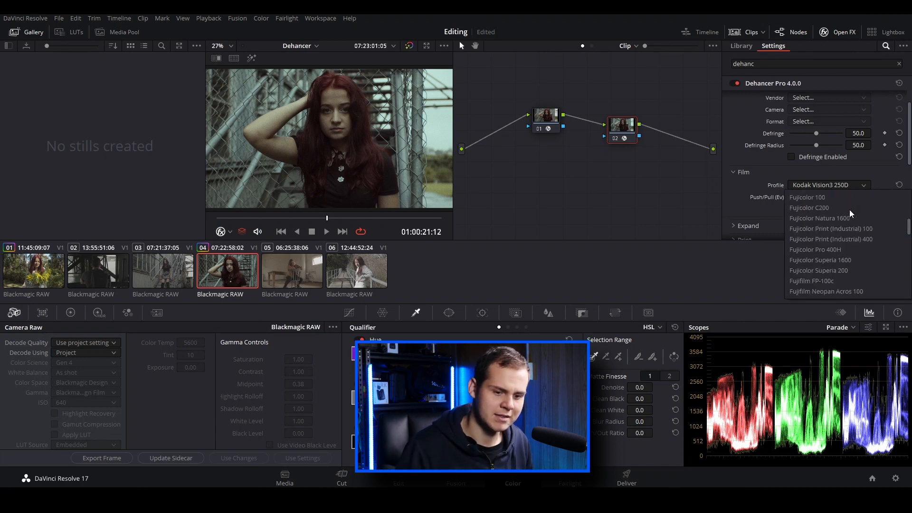
{"action": "scroll", "coordinate": [849, 214], "scroll_direction": "up", "scroll_amount": 1}
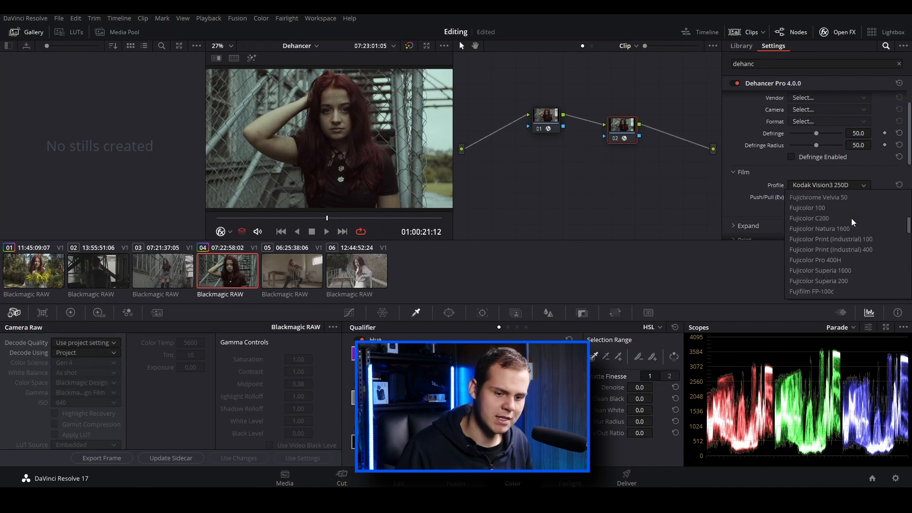
{"action": "scroll", "coordinate": [851, 219], "scroll_direction": "up", "scroll_amount": 10}
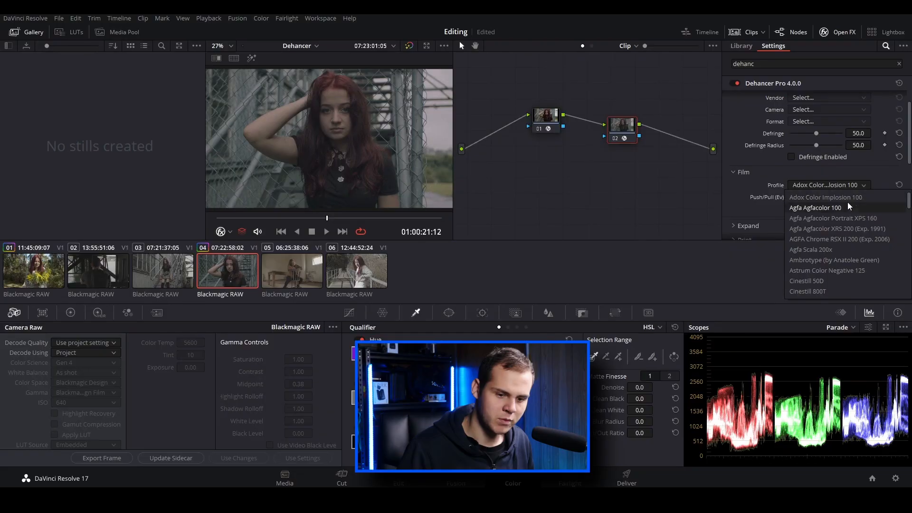
{"action": "left_click", "coordinate": [860, 207]}
{"action": "scroll", "coordinate": [852, 188], "scroll_direction": "down", "scroll_amount": 1}
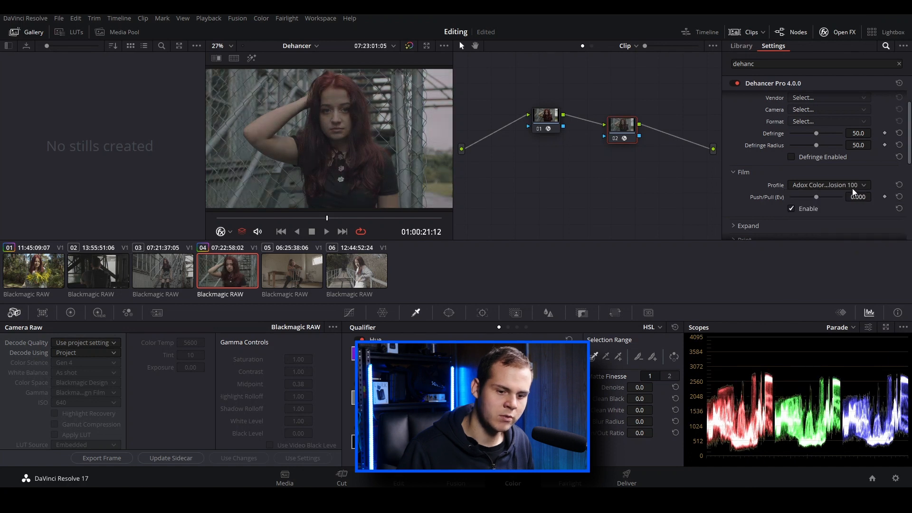
Step: Cycle through the film profiles to Kodak Ektar 100 and try out Push/Pull (Ev), leaving it at 0.000
{"action": "scroll", "coordinate": [852, 188], "scroll_direction": "down", "scroll_amount": 3}
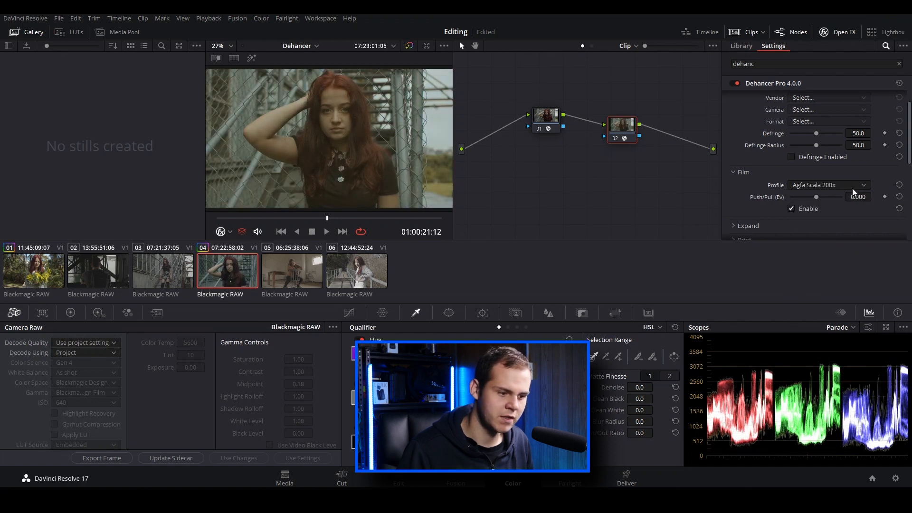
{"action": "scroll", "coordinate": [851, 188], "scroll_direction": "down", "scroll_amount": 3}
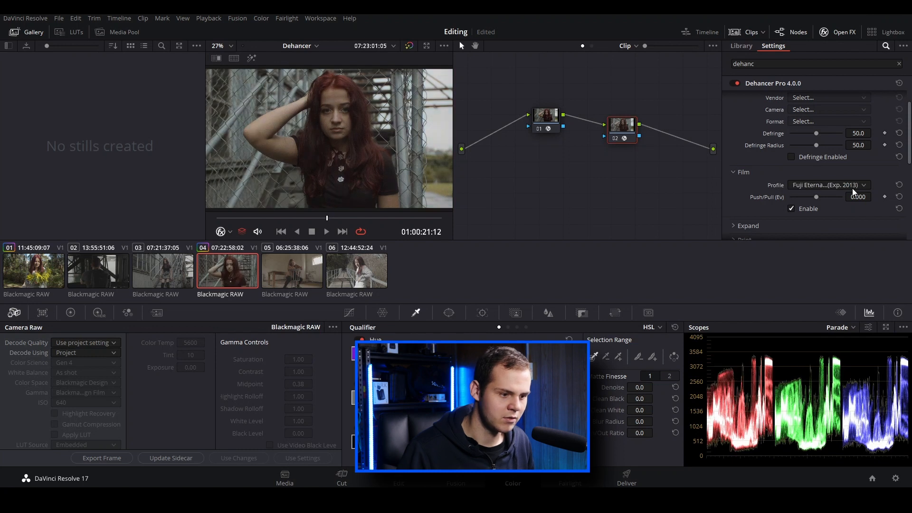
{"action": "scroll", "coordinate": [852, 188], "scroll_direction": "down", "scroll_amount": 2}
{"action": "scroll", "coordinate": [852, 188], "scroll_direction": "down", "scroll_amount": 1}
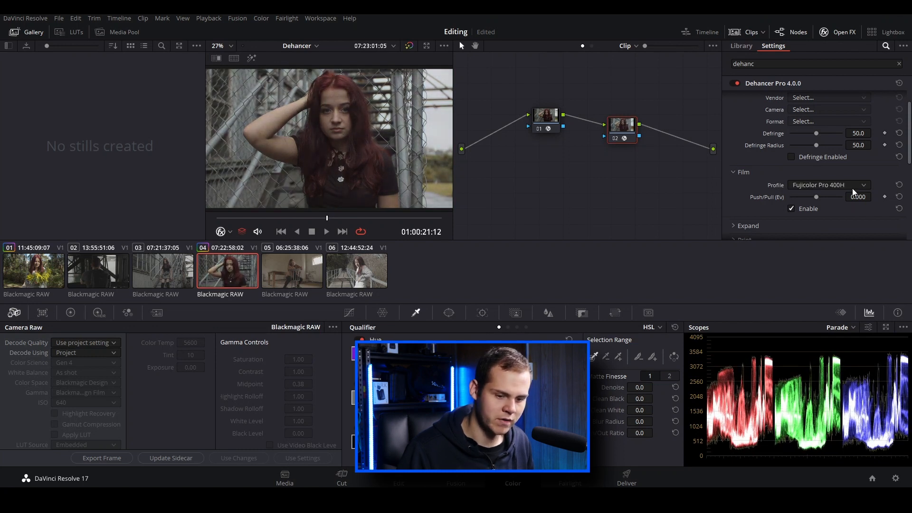
{"action": "scroll", "coordinate": [852, 189], "scroll_direction": "down", "scroll_amount": 3}
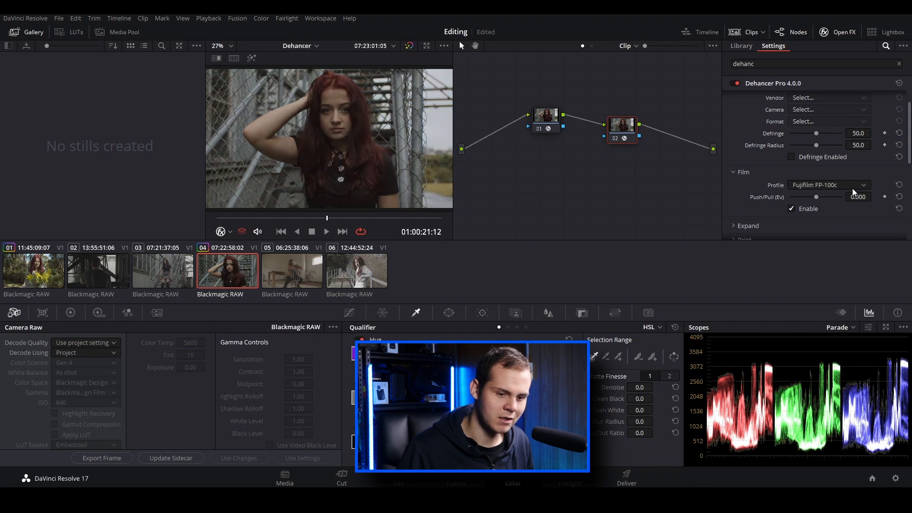
{"action": "scroll", "coordinate": [852, 188], "scroll_direction": "down", "scroll_amount": 1}
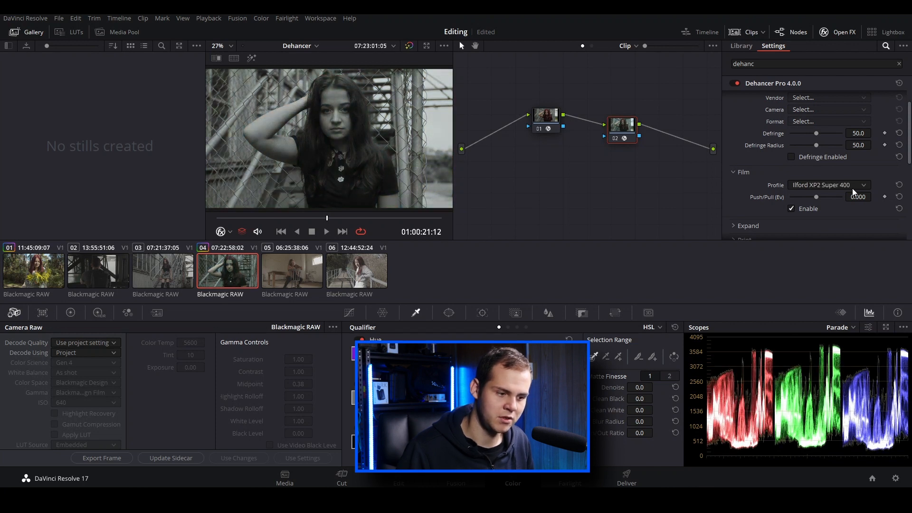
{"action": "scroll", "coordinate": [852, 189], "scroll_direction": "down", "scroll_amount": 2}
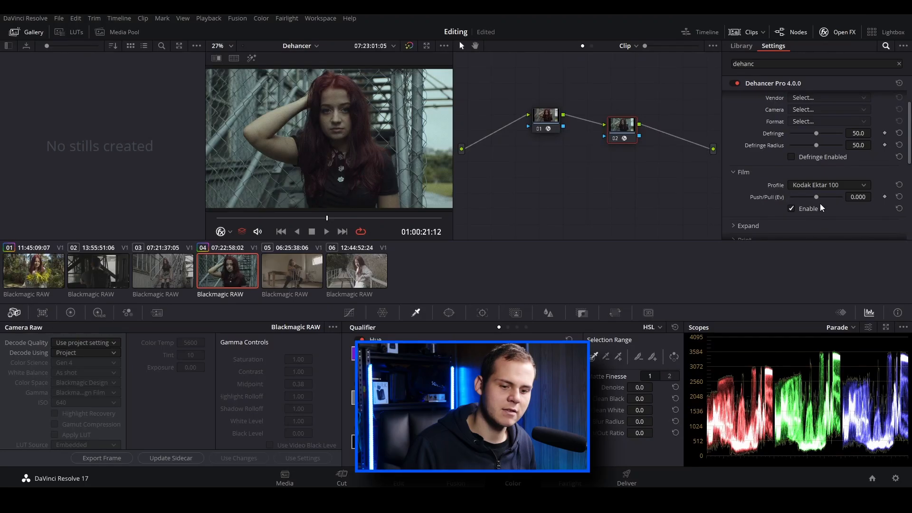
{"action": "mouse_move", "coordinate": [818, 197]}
{"action": "left_mouse_down"}
{"action": "mouse_move", "coordinate": [852, 200]}
{"action": "mouse_move", "coordinate": [795, 210]}
{"action": "mouse_move", "coordinate": [843, 205]}
{"action": "mouse_move", "coordinate": [815, 207]}
{"action": "left_mouse_up"}
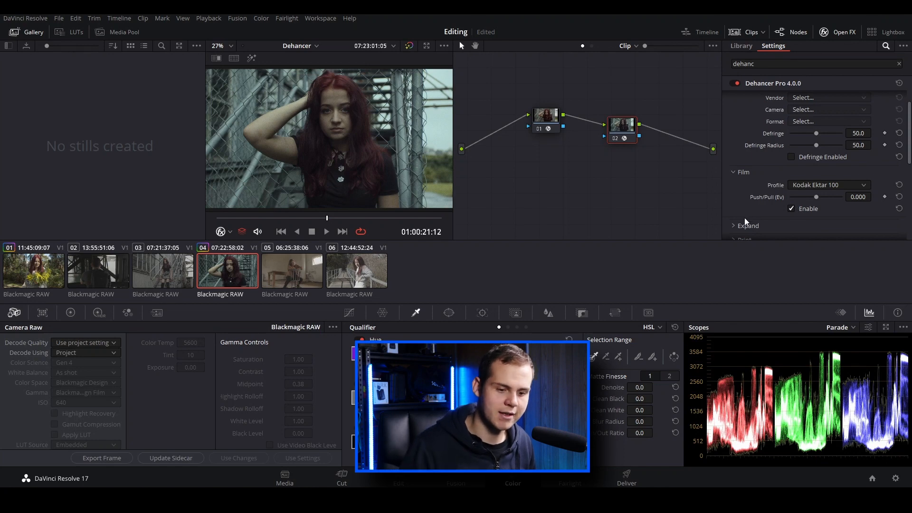
Step: Try an Expand black point of about 4.30 and white point of about 91.5, and reset both to their defaults
{"action": "scroll", "coordinate": [735, 188], "scroll_direction": "down", "scroll_amount": 3}
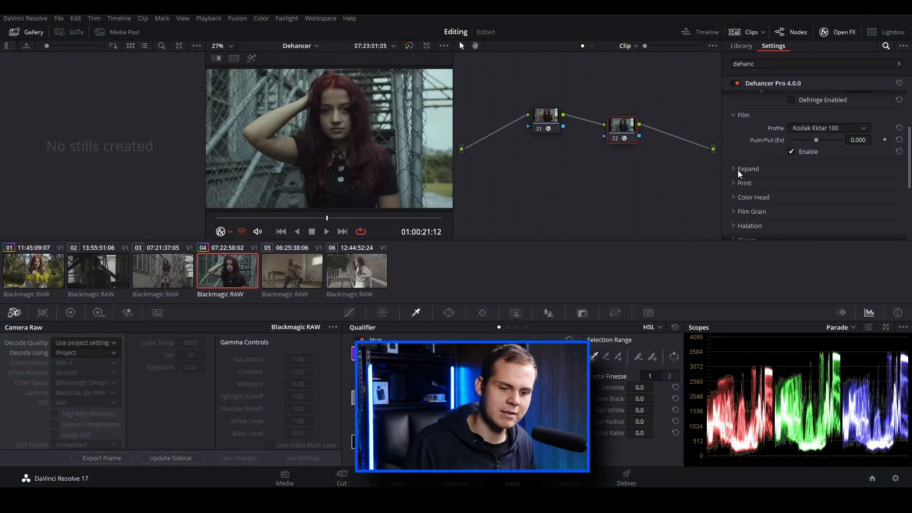
{"action": "left_click", "coordinate": [734, 170]}
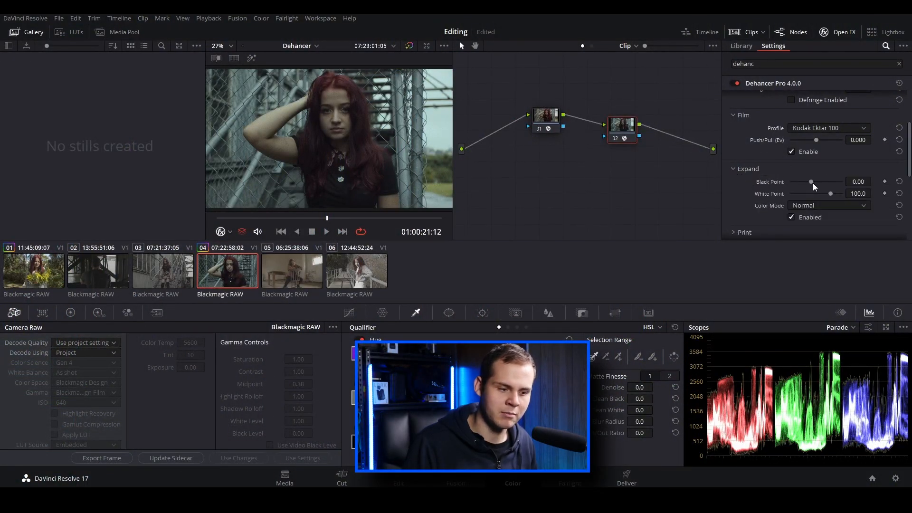
{"action": "left_click_drag", "start_coordinate": [811, 183], "coordinate": [815, 183]}
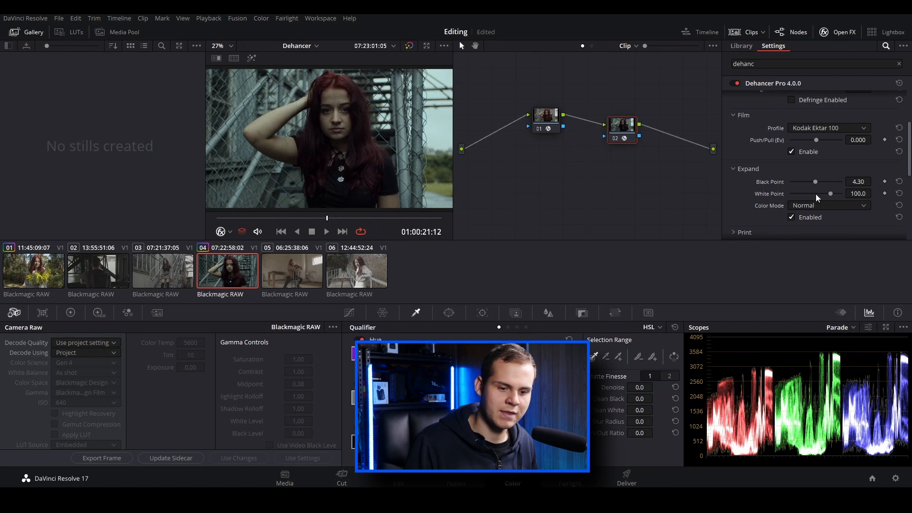
{"action": "left_click_drag", "start_coordinate": [826, 194], "coordinate": [825, 193]}
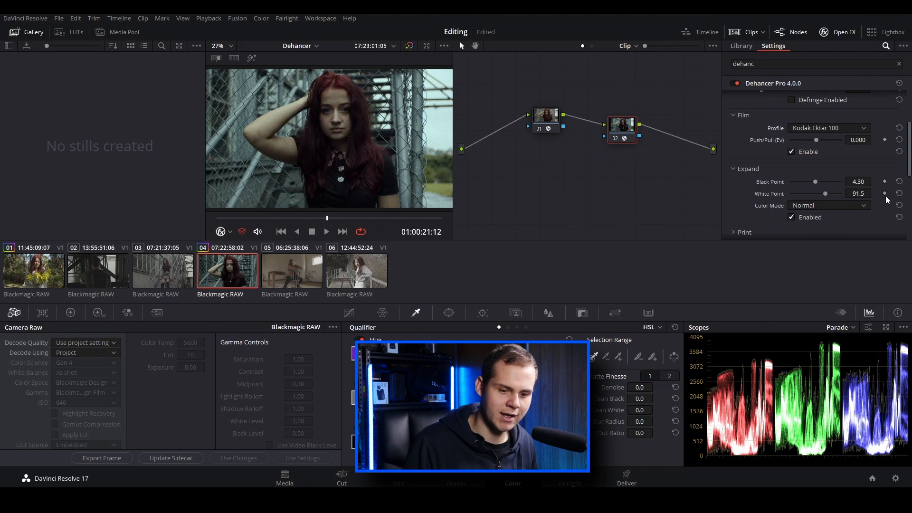
{"action": "left_click", "coordinate": [900, 194]}
{"action": "left_click", "coordinate": [900, 182]}
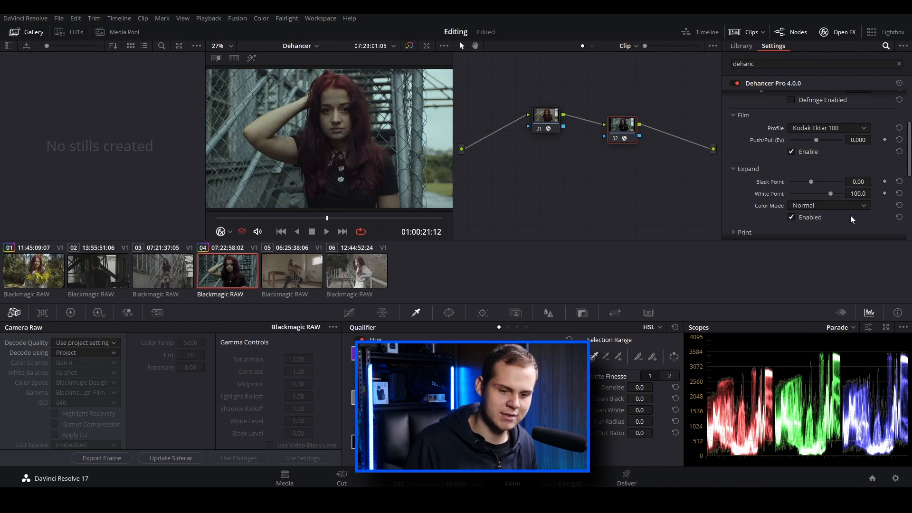
Step: Try a Print exposure of about 0.579 and a higher tonal contrast, resetting each to its default
{"action": "left_click", "coordinate": [801, 233]}
{"action": "scroll", "coordinate": [784, 190], "scroll_direction": "down", "scroll_amount": 2}
{"action": "left_click_drag", "start_coordinate": [818, 151], "coordinate": [821, 150]}
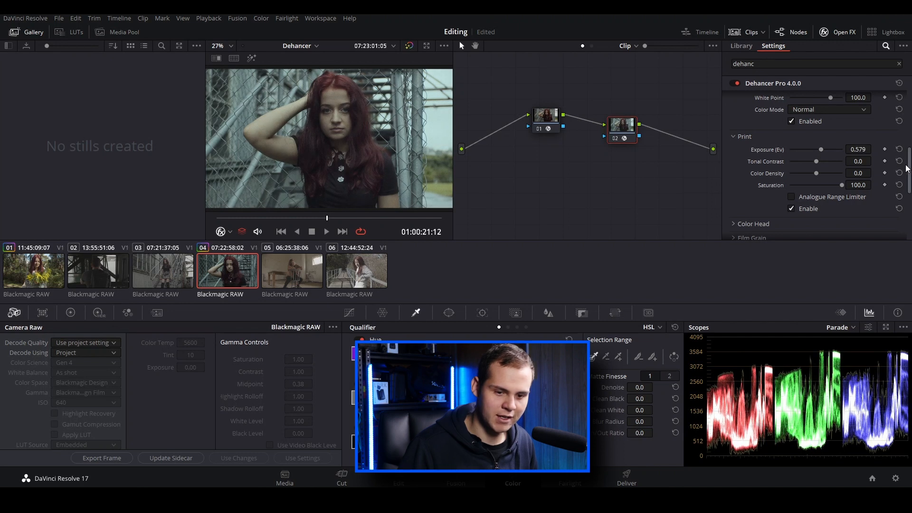
{"action": "left_click", "coordinate": [900, 148]}
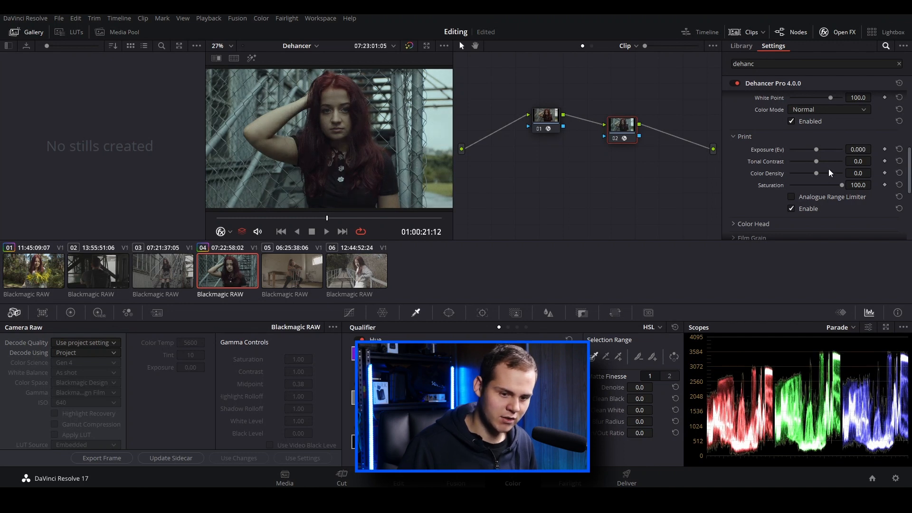
{"action": "left_click_drag", "start_coordinate": [817, 163], "coordinate": [829, 160]}
{"action": "left_click", "coordinate": [898, 161]}
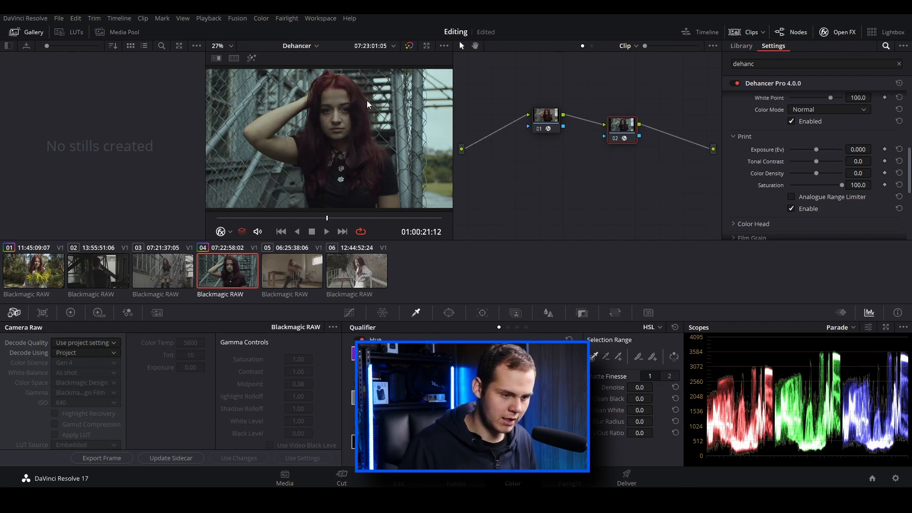
Step: Zoom in on the woman's face and try a Print color density of 100.0 and a lower saturation
{"action": "scroll", "coordinate": [367, 101], "scroll_direction": "up", "scroll_amount": 4}
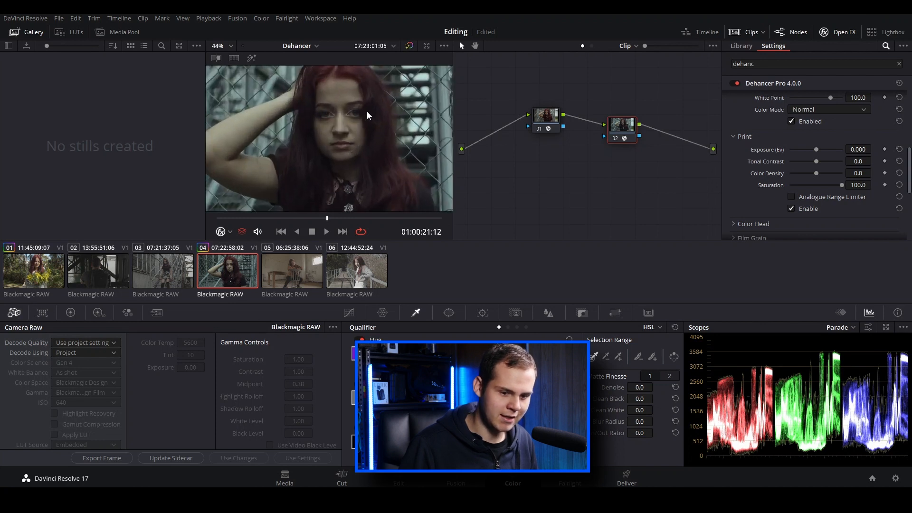
{"action": "scroll", "coordinate": [405, 120], "scroll_direction": "up", "scroll_amount": 1}
{"action": "scroll", "coordinate": [405, 116], "scroll_direction": "up", "scroll_amount": 2}
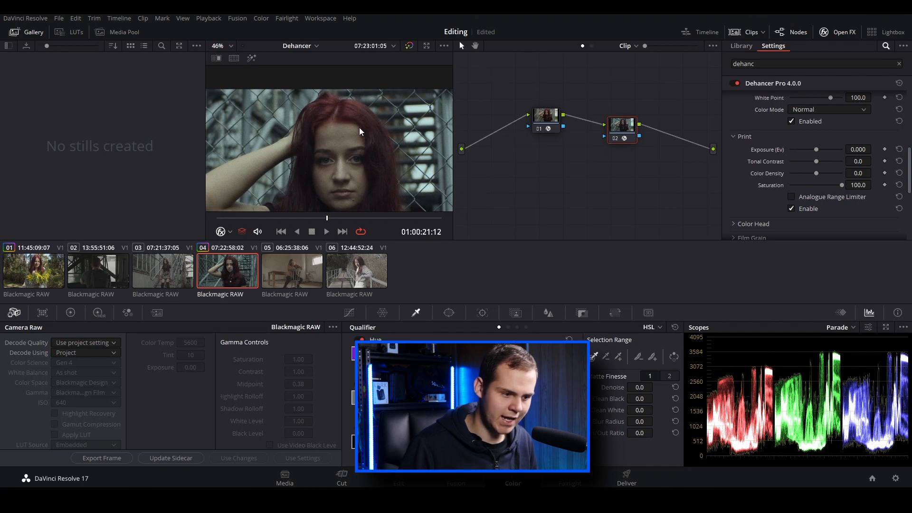
{"action": "left_click_drag", "start_coordinate": [817, 175], "coordinate": [845, 174]}
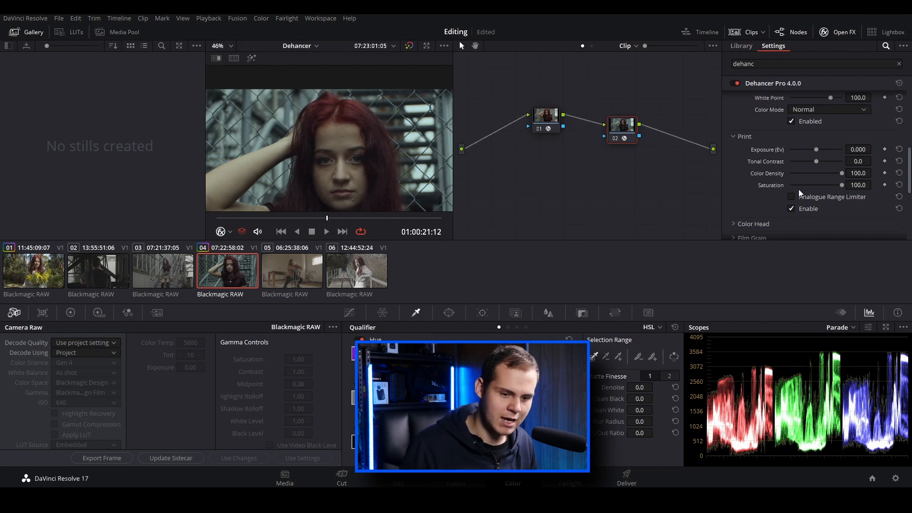
{"action": "left_click_drag", "start_coordinate": [841, 185], "coordinate": [753, 186]}
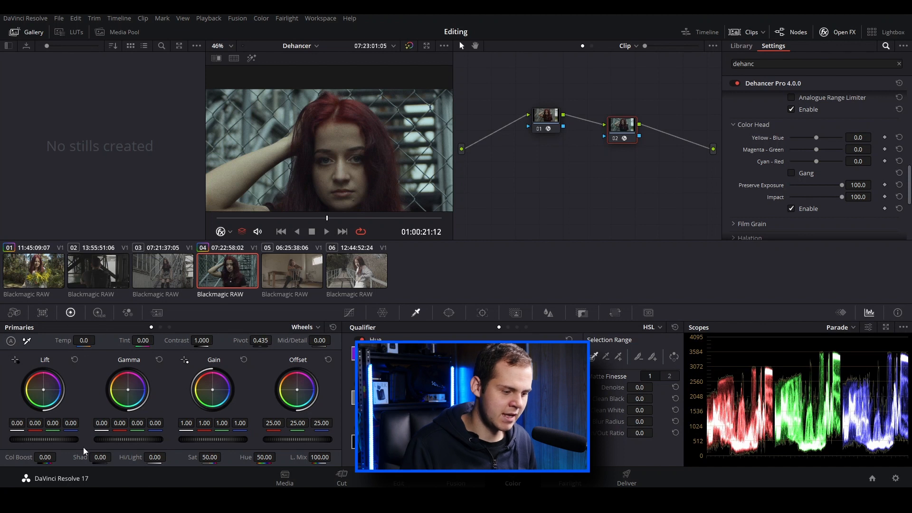
Step: Check the Primaries bars for comparison, try shifting the Color Head color balance, and reset its three color pairs to 0.0
{"action": "left_click", "coordinate": [164, 328]}
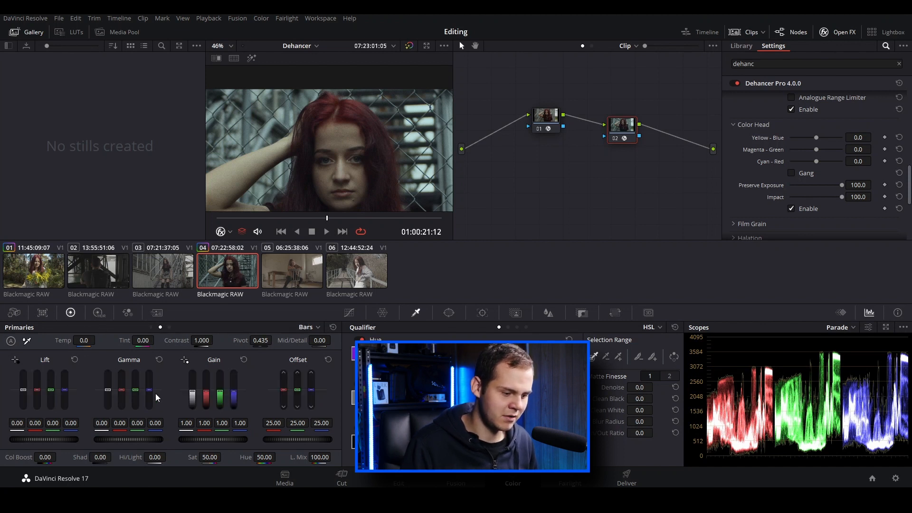
{"action": "left_click", "coordinate": [14, 313]}
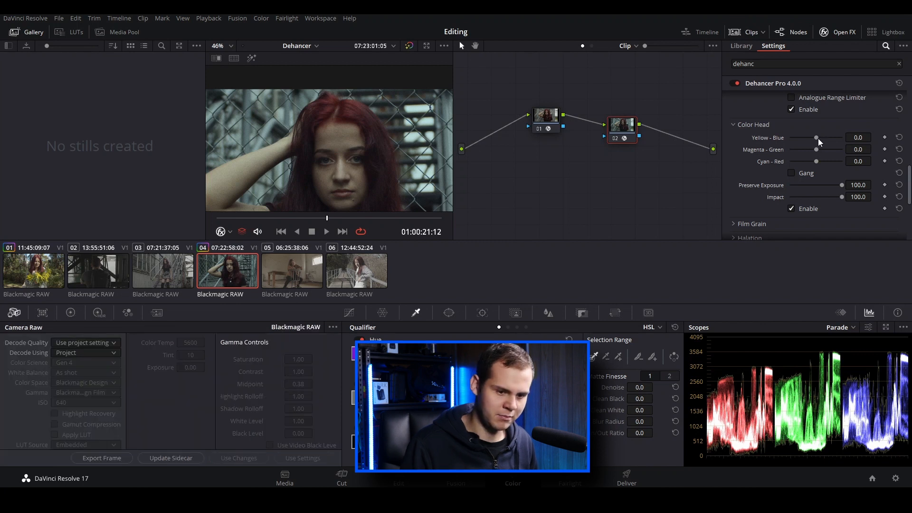
{"action": "left_click_drag", "start_coordinate": [818, 138], "coordinate": [819, 164]}
{"action": "left_click", "coordinate": [900, 138]}
{"action": "left_click", "coordinate": [899, 149]}
{"action": "left_click", "coordinate": [899, 162]}
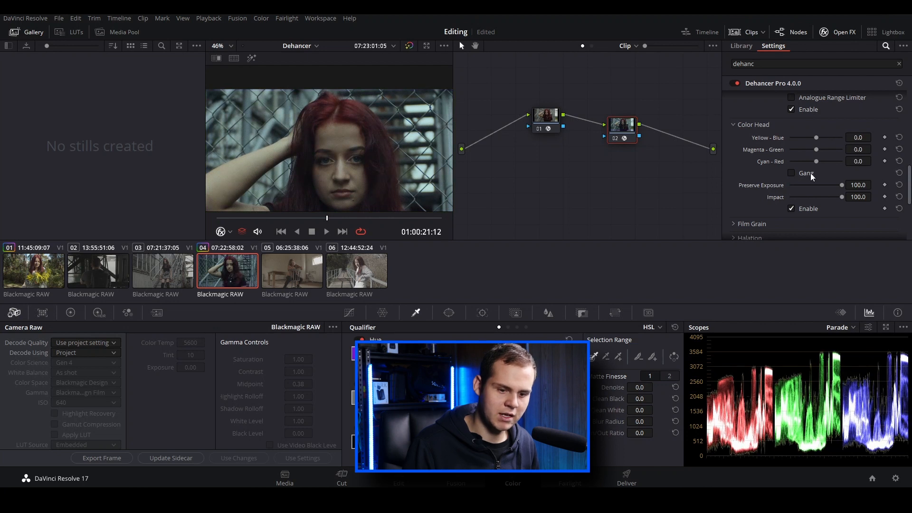
Step: Try Color Head at Yellow-Blue -14.2 and Magenta-Green 9.6 while varying Preserve Exposure and Impact, leaving both at 100.0
{"action": "mouse_move", "coordinate": [819, 163]}
{"action": "left_mouse_down"}
{"action": "mouse_move", "coordinate": [832, 162]}
{"action": "mouse_move", "coordinate": [795, 166]}
{"action": "mouse_move", "coordinate": [835, 169]}
{"action": "left_mouse_up"}
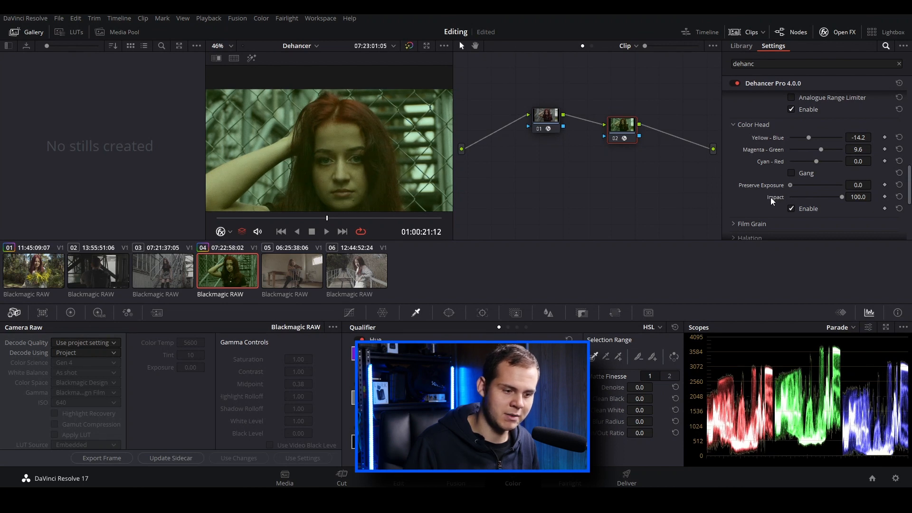
{"action": "left_click_drag", "start_coordinate": [791, 195], "coordinate": [877, 197]}
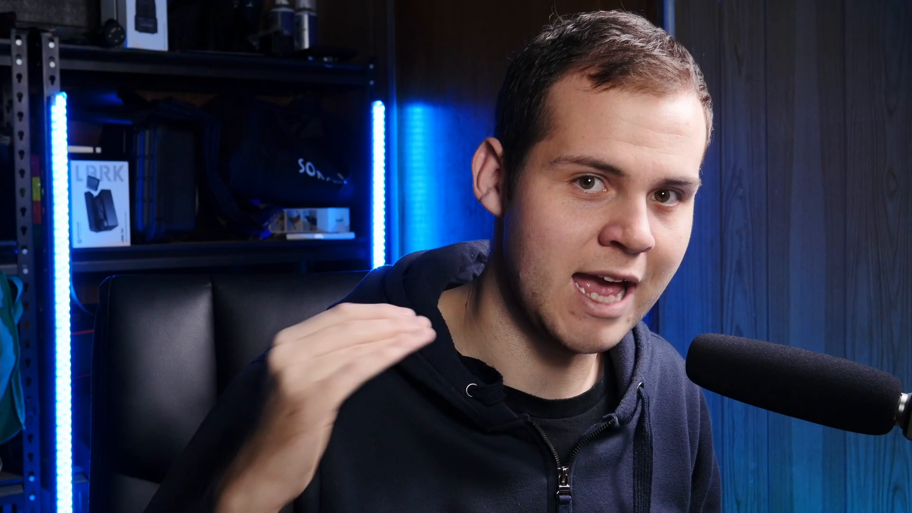
{"action": "left_click_drag", "start_coordinate": [790, 197], "coordinate": [834, 204]}
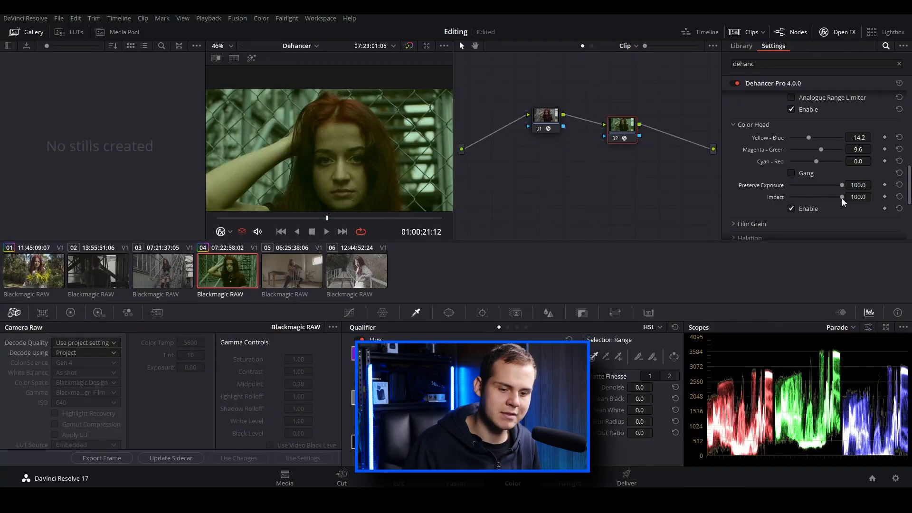
Step: Expand the Film Grain group, set the grain size to about 5.04, and try other amounts, leaving the amount at 20.0
{"action": "scroll", "coordinate": [755, 170], "scroll_direction": "down", "scroll_amount": 3}
{"action": "left_click", "coordinate": [755, 170]}
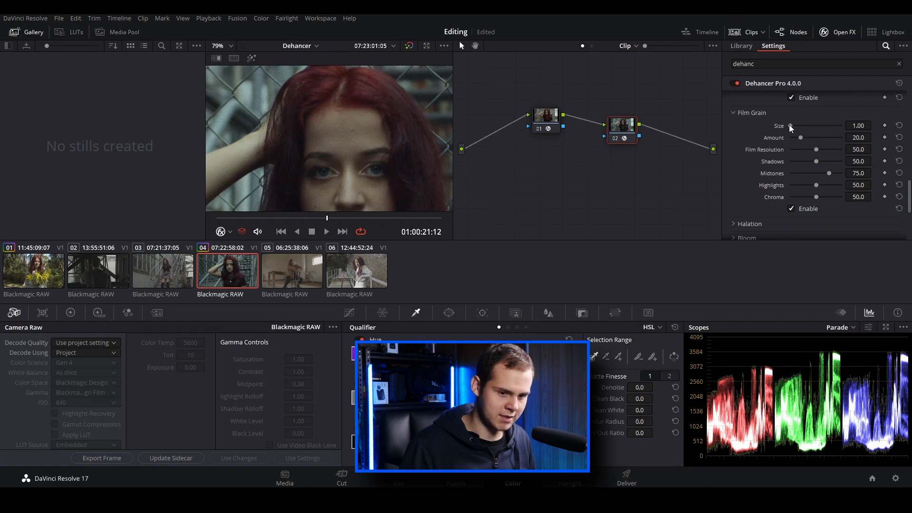
{"action": "left_click_drag", "start_coordinate": [791, 125], "coordinate": [812, 134]}
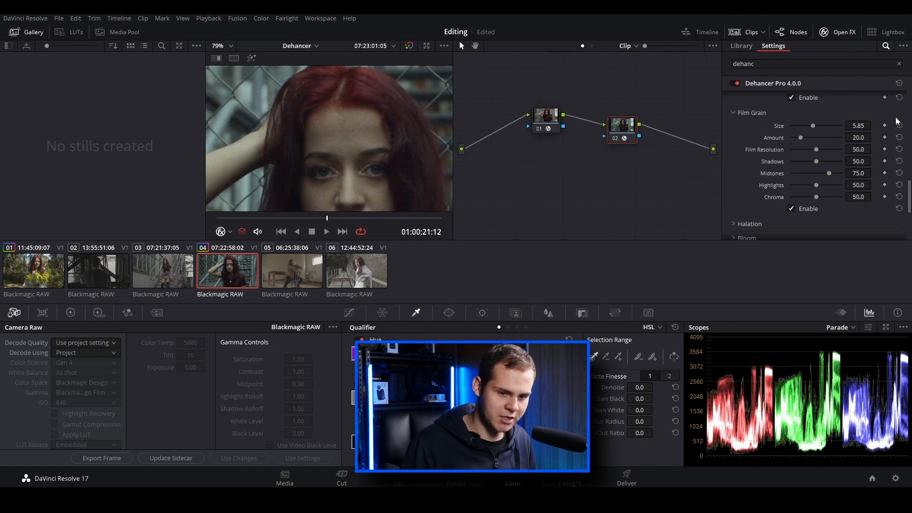
{"action": "left_click", "coordinate": [900, 127]}
{"action": "left_click", "coordinate": [799, 126]}
{"action": "left_click_drag", "start_coordinate": [803, 125], "coordinate": [808, 123]}
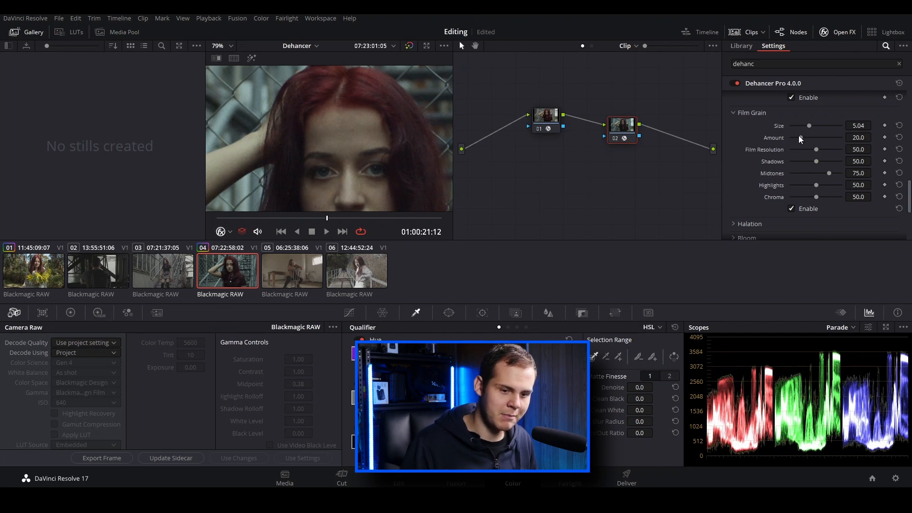
{"action": "mouse_move", "coordinate": [810, 138]}
{"action": "left_mouse_down"}
{"action": "mouse_move", "coordinate": [861, 131]}
{"action": "mouse_move", "coordinate": [799, 143]}
{"action": "left_mouse_up"}
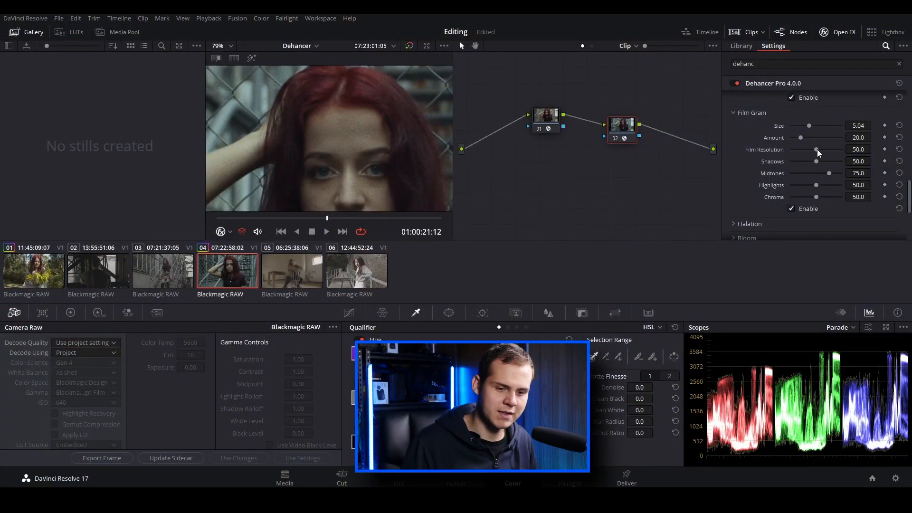
Step: Compare high and low Film Resolution values for the grain and set it to about 78.0
{"action": "left_click_drag", "start_coordinate": [816, 150], "coordinate": [860, 149]}
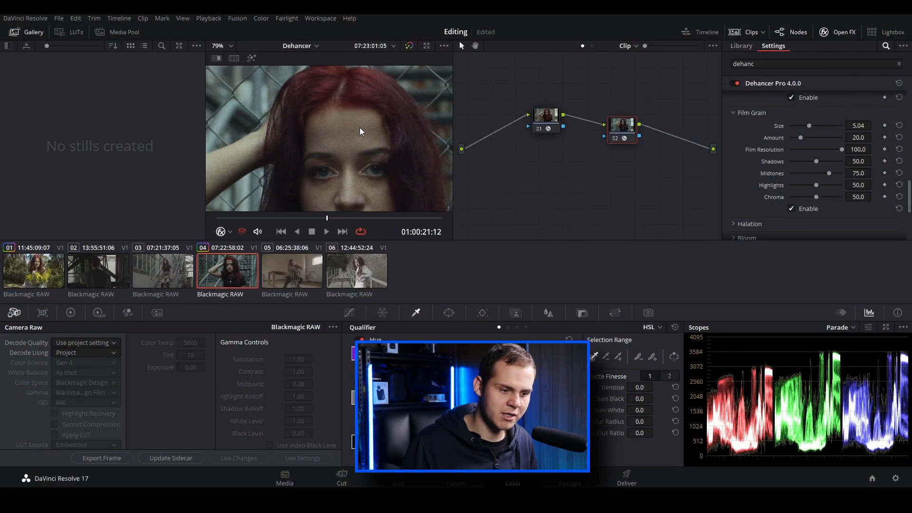
{"action": "scroll", "coordinate": [367, 124], "scroll_direction": "down", "scroll_amount": 1}
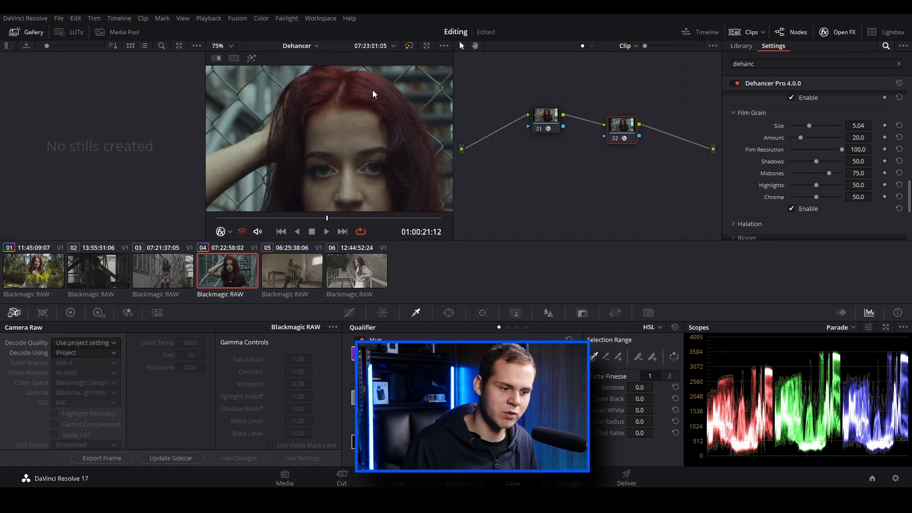
{"action": "left_click_drag", "start_coordinate": [841, 150], "coordinate": [767, 152]}
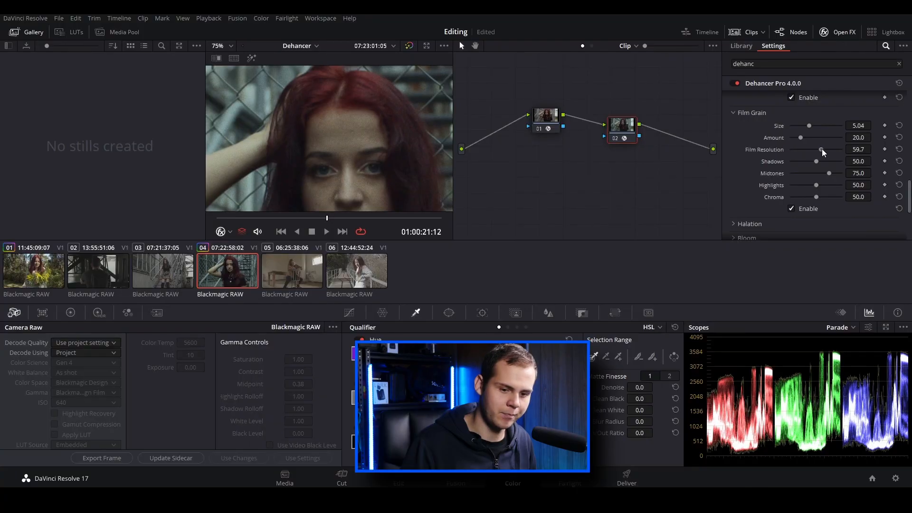
{"action": "left_click_drag", "start_coordinate": [822, 148], "coordinate": [830, 150]}
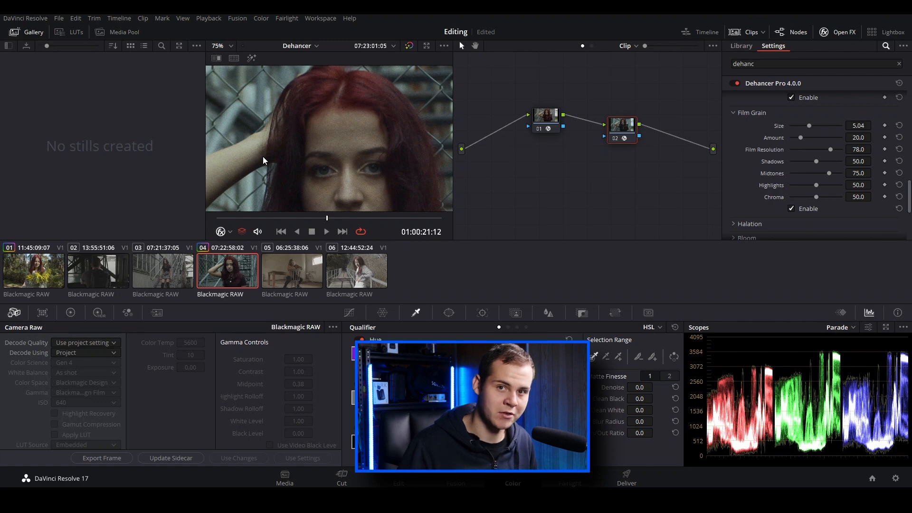
Step: Set the grain size to 8.17, amount 55.0, shadows 12.9, midtones 66.1 and highlights 100.0, and try a higher chroma
{"action": "left_click_drag", "start_coordinate": [810, 162], "coordinate": [796, 164]}
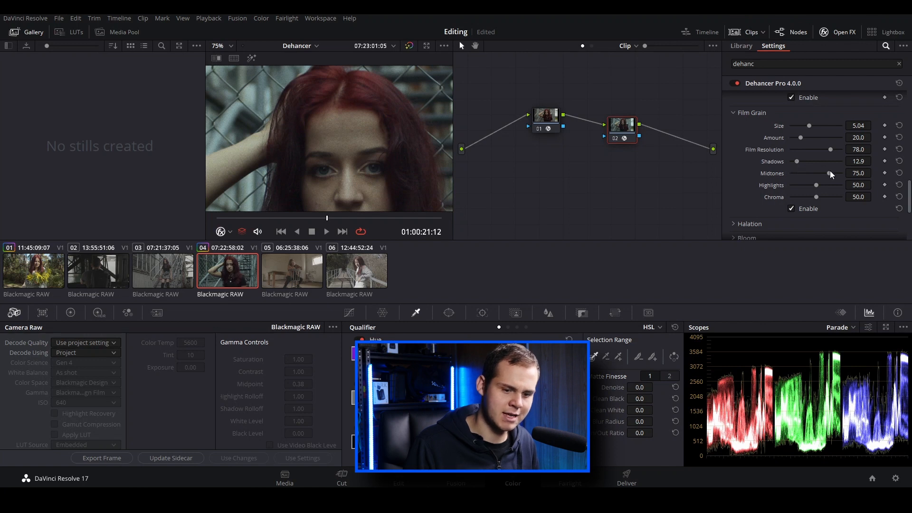
{"action": "left_click_drag", "start_coordinate": [830, 176], "coordinate": [867, 183]}
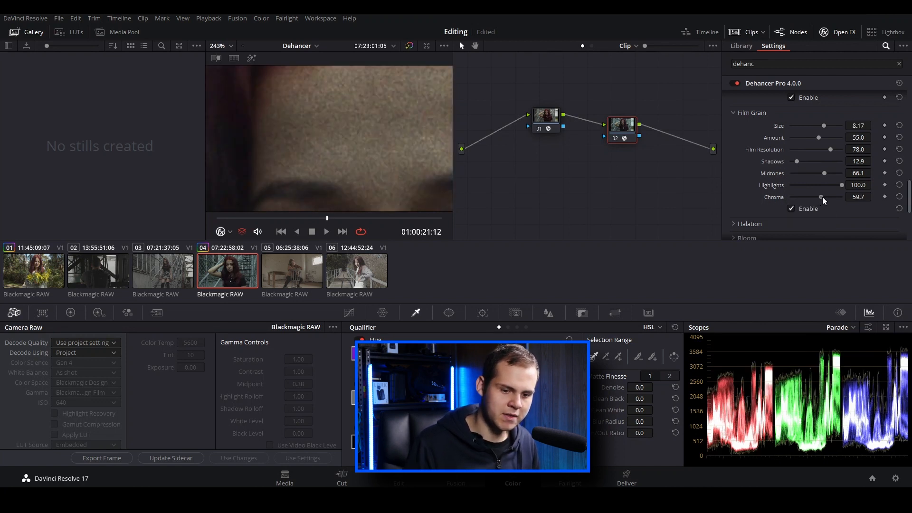
{"action": "left_click_drag", "start_coordinate": [822, 197], "coordinate": [871, 191]}
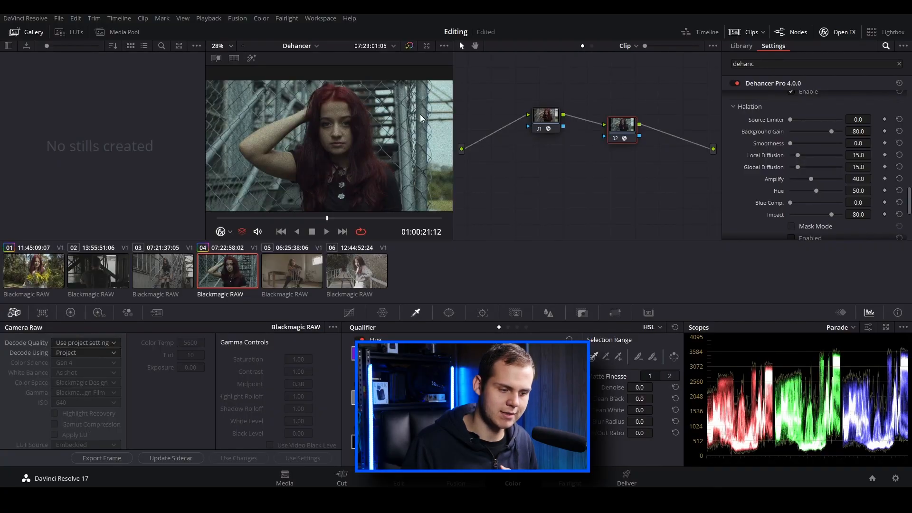
Step: Enable Halation and turn on its Mask Mode to isolate the effect in the viewer
{"action": "scroll", "coordinate": [421, 132], "scroll_direction": "up", "scroll_amount": 2}
{"action": "scroll", "coordinate": [776, 232], "scroll_direction": "down", "scroll_amount": 1}
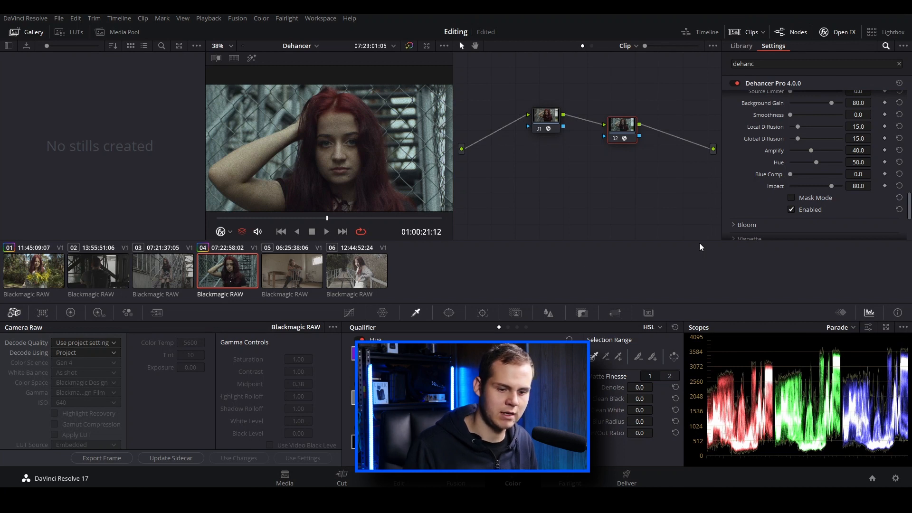
{"action": "left_click", "coordinate": [792, 198]}
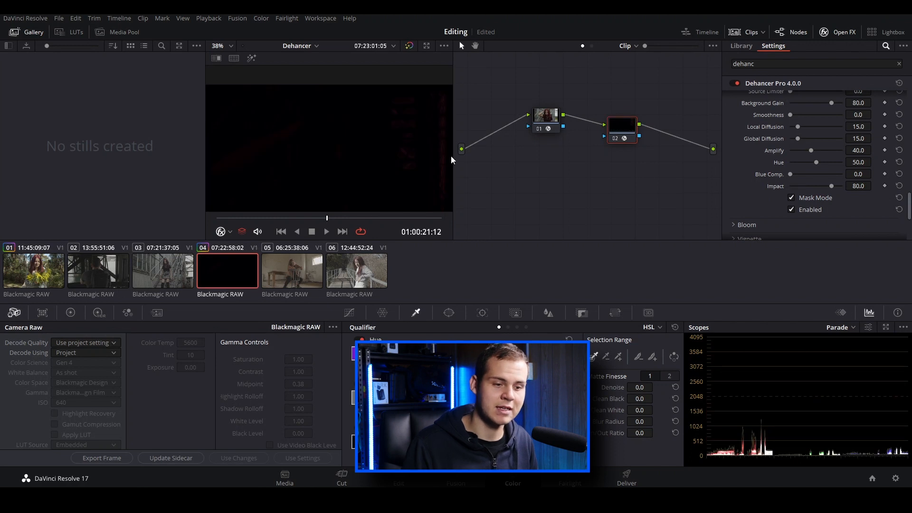
Step: Keep Halation's Source Limiter at 0.0 and set Background Gain to 100.0, Smoothness 22.0, Local Diffusion 45.8 and Global Diffusion 100.0
{"action": "scroll", "coordinate": [814, 138], "scroll_direction": "up", "scroll_amount": 2}
{"action": "left_click_drag", "start_coordinate": [791, 118], "coordinate": [759, 120]}
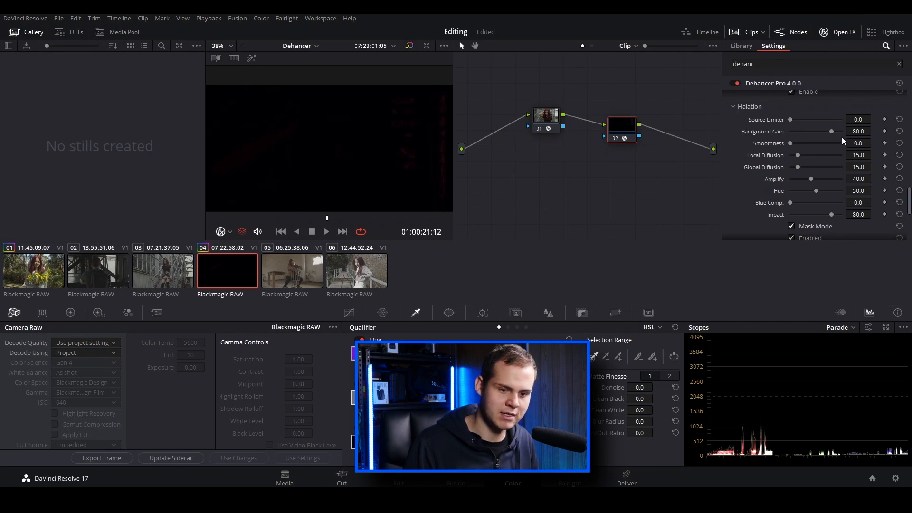
{"action": "left_click_drag", "start_coordinate": [829, 131], "coordinate": [866, 130]}
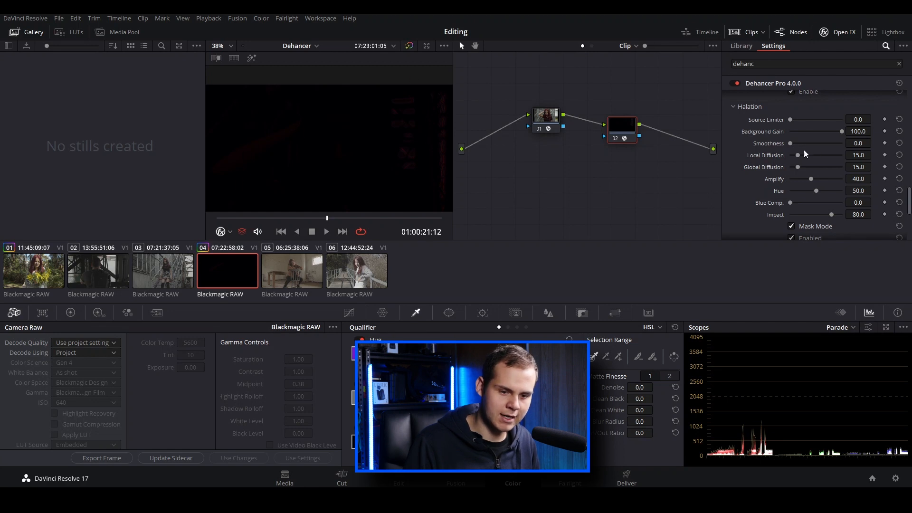
{"action": "mouse_move", "coordinate": [794, 144]}
{"action": "left_mouse_down"}
{"action": "mouse_move", "coordinate": [820, 143]}
{"action": "mouse_move", "coordinate": [767, 149]}
{"action": "mouse_move", "coordinate": [802, 143]}
{"action": "left_mouse_up"}
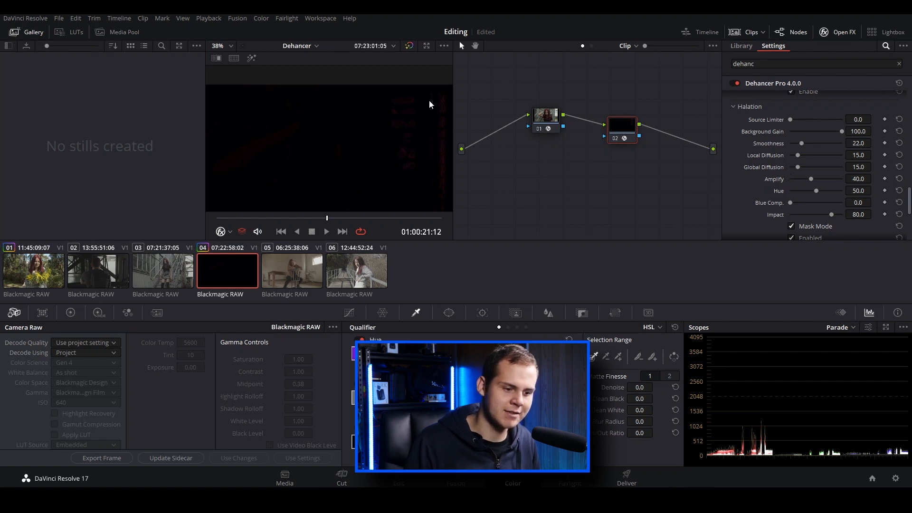
{"action": "left_click_drag", "start_coordinate": [797, 157], "coordinate": [812, 153]}
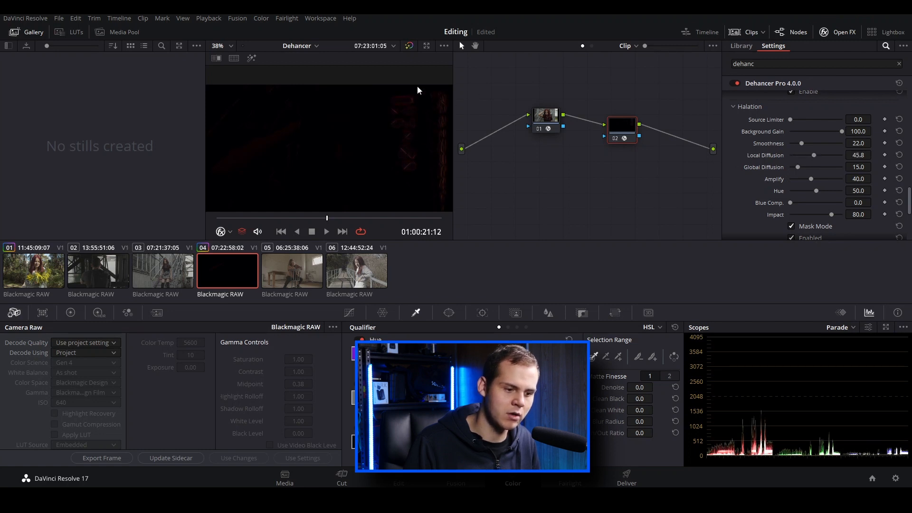
{"action": "left_click_drag", "start_coordinate": [800, 175], "coordinate": [845, 164]}
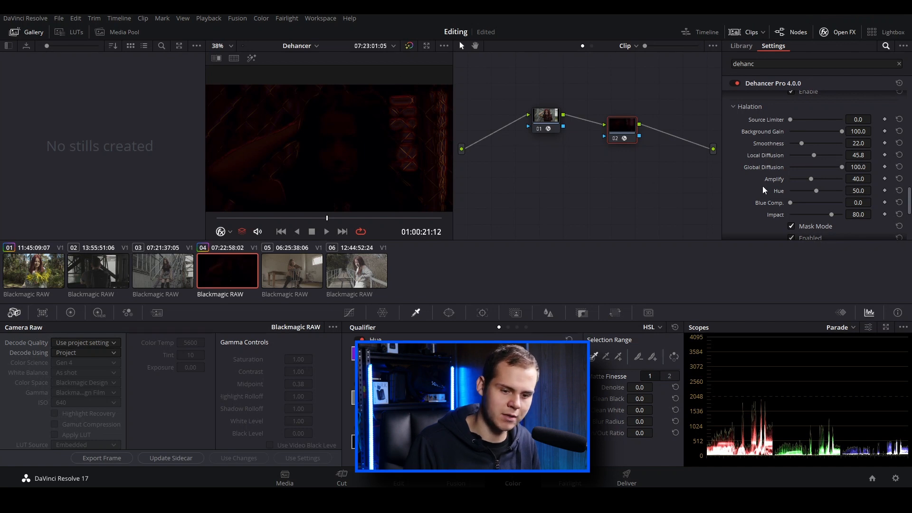
Step: Set Halation's Amplify to 86.2 and Impact to 50.5, and try the Hue extremes before resetting Hue to 50.0
{"action": "left_click_drag", "start_coordinate": [811, 178], "coordinate": [849, 191]}
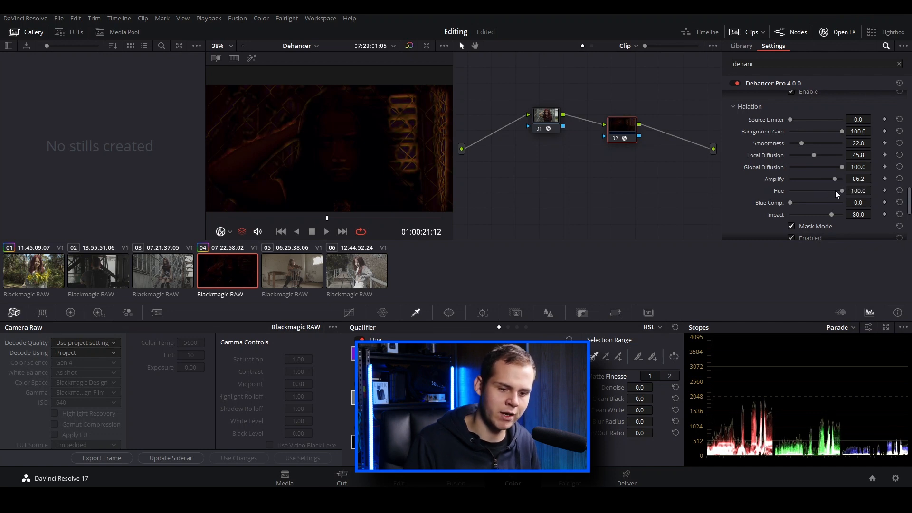
{"action": "left_click_drag", "start_coordinate": [843, 191], "coordinate": [775, 193]}
{"action": "double_click", "coordinate": [778, 194]}
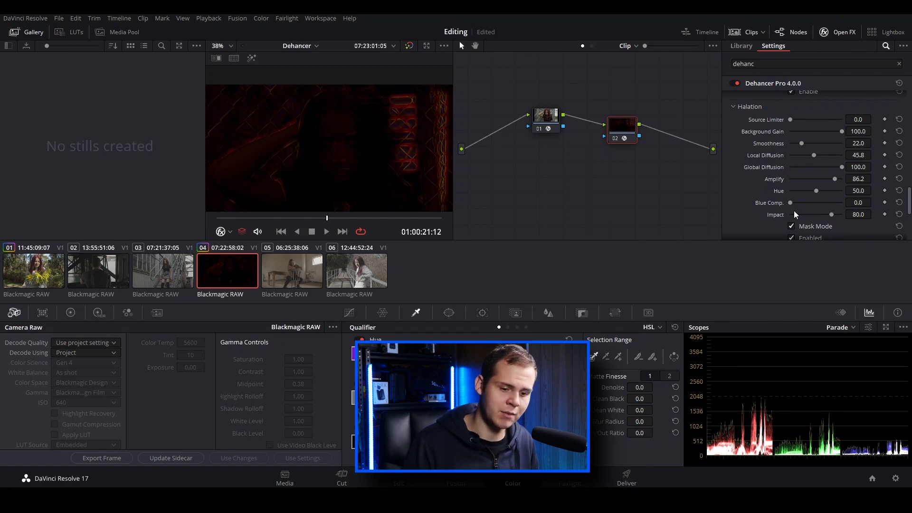
{"action": "left_click_drag", "start_coordinate": [832, 215], "coordinate": [816, 226]}
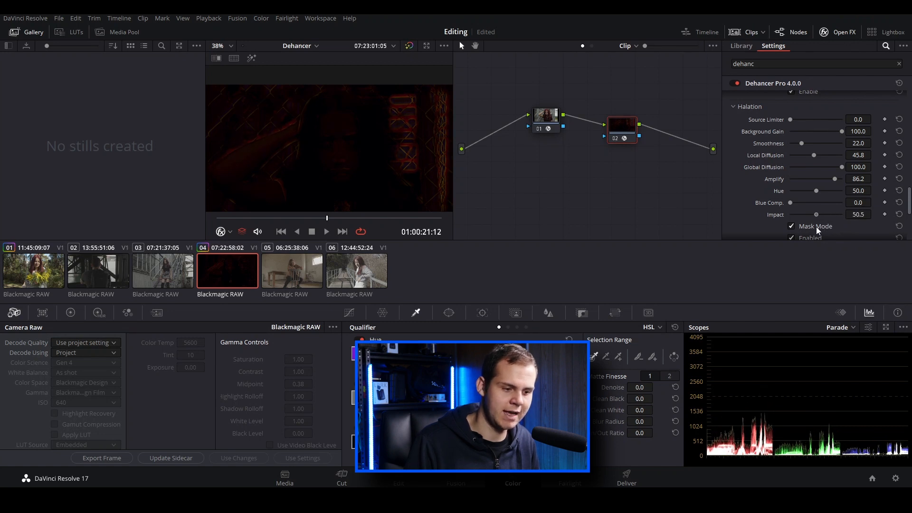
Step: Turn off Halation's Mask Mode and compare the image with Halation on and off, leaving it disabled
{"action": "scroll", "coordinate": [816, 226], "scroll_direction": "down", "scroll_amount": 2}
{"action": "left_click", "coordinate": [792, 199]}
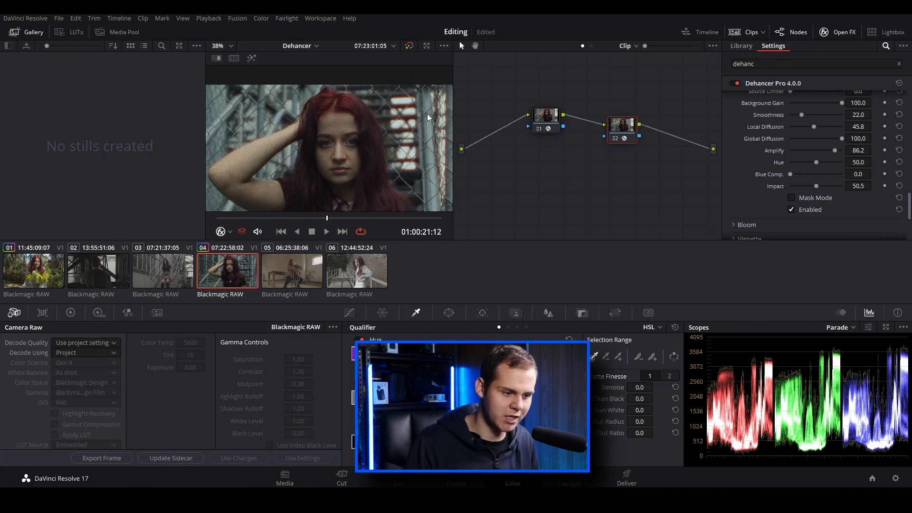
{"action": "left_click", "coordinate": [790, 210]}
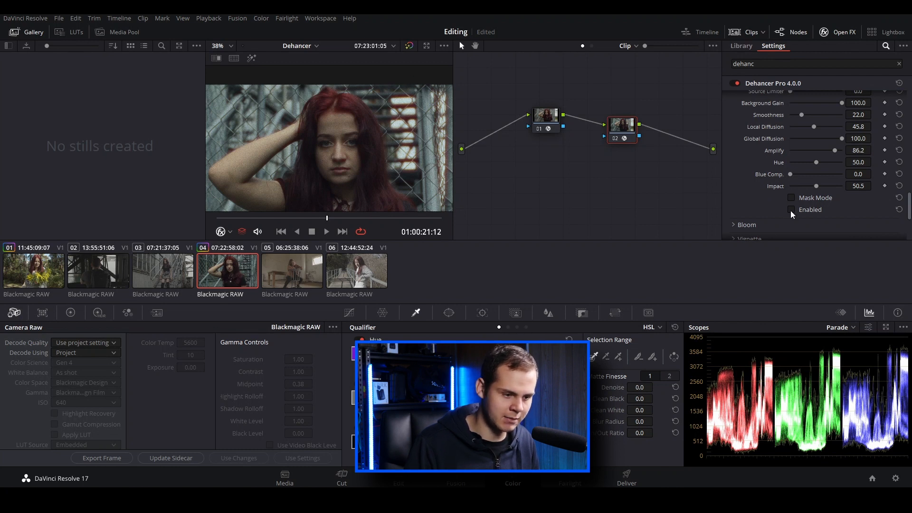
{"action": "left_click", "coordinate": [791, 211]}
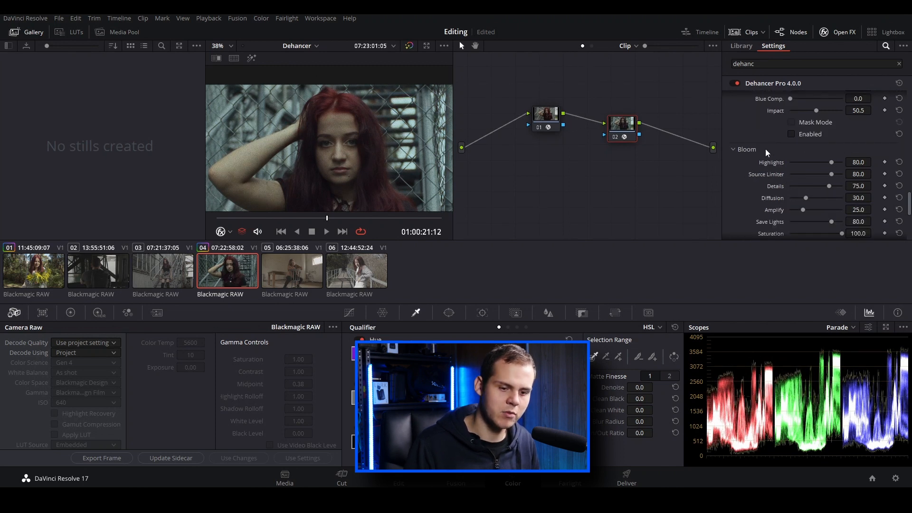
Step: Enable Bloom with Mask Mode on, and set Highlights to 42.2, Source Limiter to 75.2 and Details to 54.2
{"action": "scroll", "coordinate": [765, 149], "scroll_direction": "down", "scroll_amount": 3}
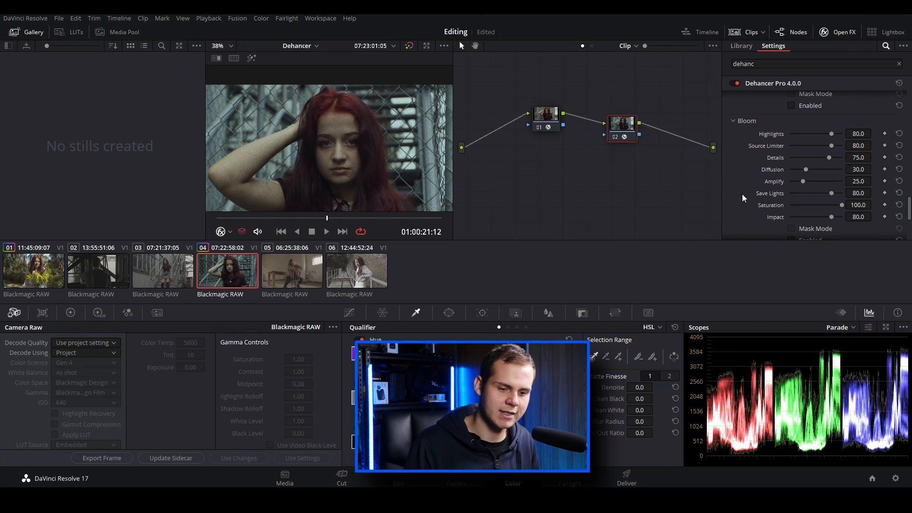
{"action": "left_click", "coordinate": [793, 214]}
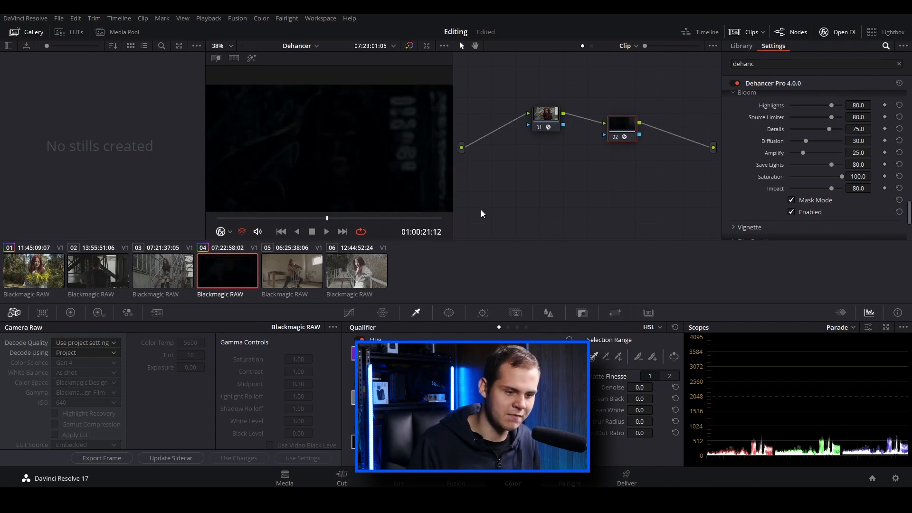
{"action": "scroll", "coordinate": [766, 134], "scroll_direction": "up", "scroll_amount": 2}
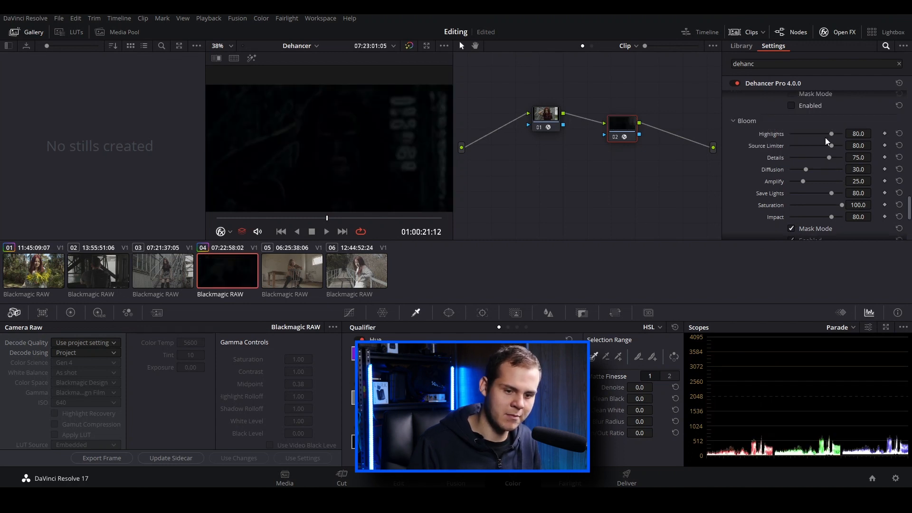
{"action": "left_click_drag", "start_coordinate": [836, 133], "coordinate": [847, 136]}
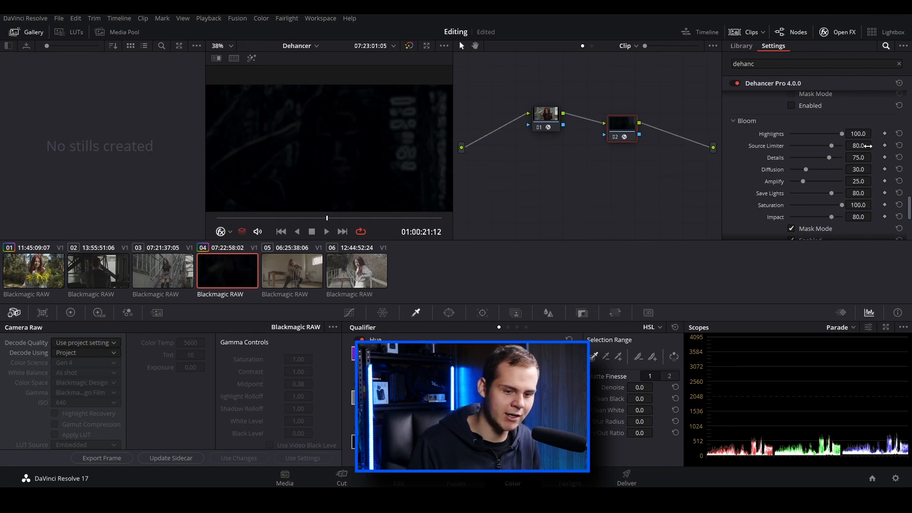
{"action": "left_click_drag", "start_coordinate": [841, 133], "coordinate": [789, 150]}
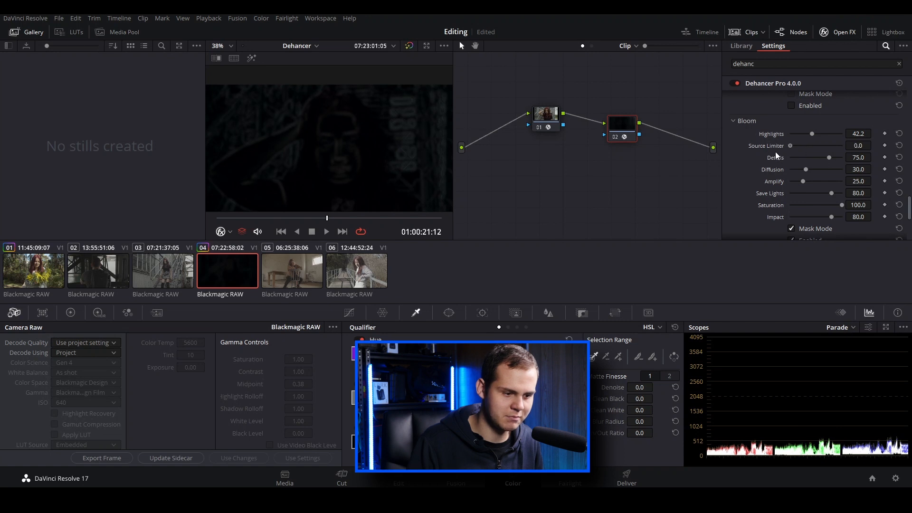
{"action": "left_click_drag", "start_coordinate": [789, 150], "coordinate": [828, 157]}
{"action": "left_click_drag", "start_coordinate": [829, 159], "coordinate": [834, 160]}
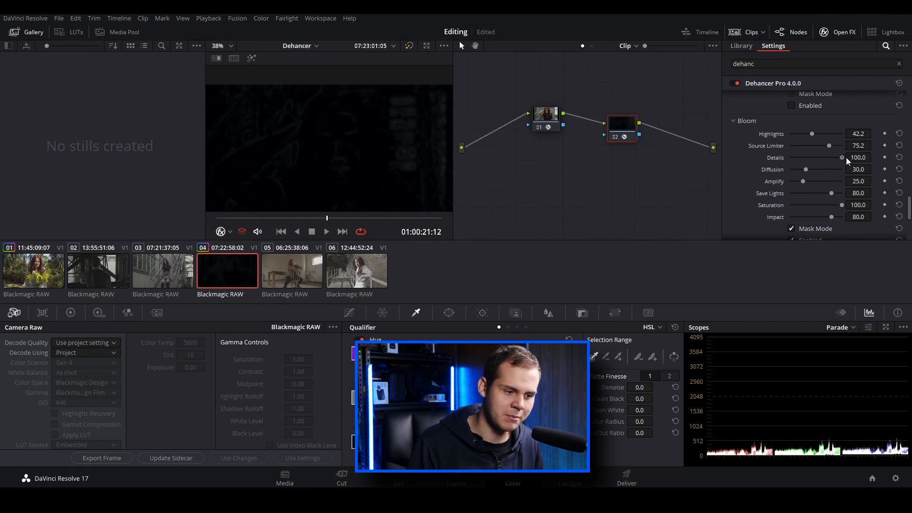
{"action": "left_click_drag", "start_coordinate": [828, 169], "coordinate": [805, 176]}
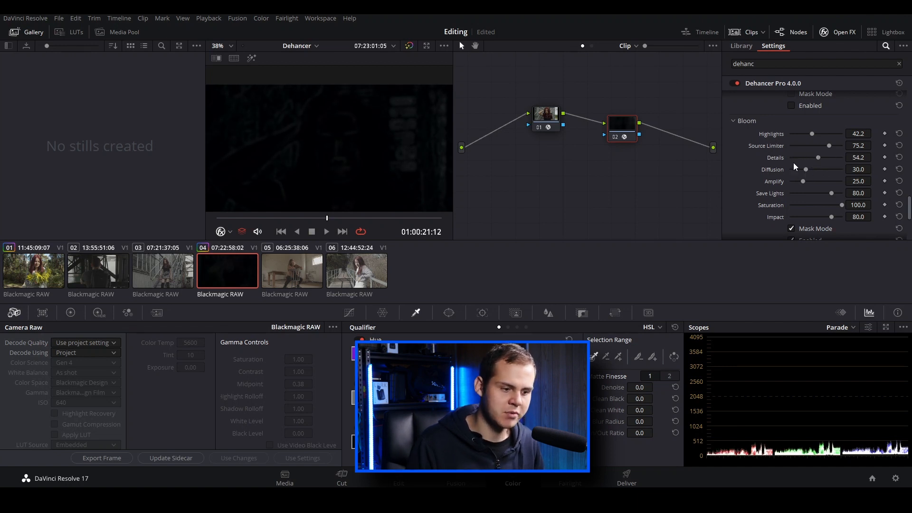
Step: Set Bloom's Diffusion to 70.7, Amplify to 63.3, Save Lights to 66.9 and Impact to 72.5
{"action": "left_click_drag", "start_coordinate": [807, 172], "coordinate": [783, 176]}
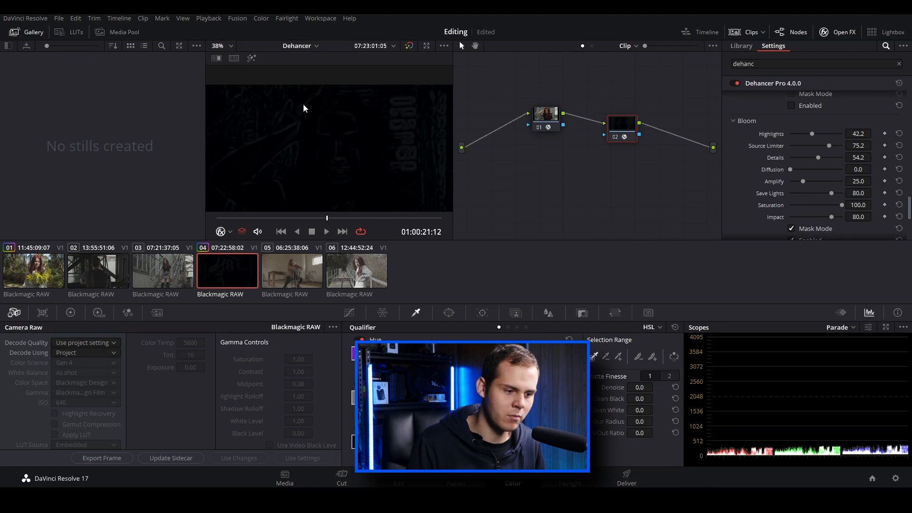
{"action": "left_click_drag", "start_coordinate": [789, 169], "coordinate": [827, 170]}
{"action": "left_click_drag", "start_coordinate": [802, 182], "coordinate": [822, 181]}
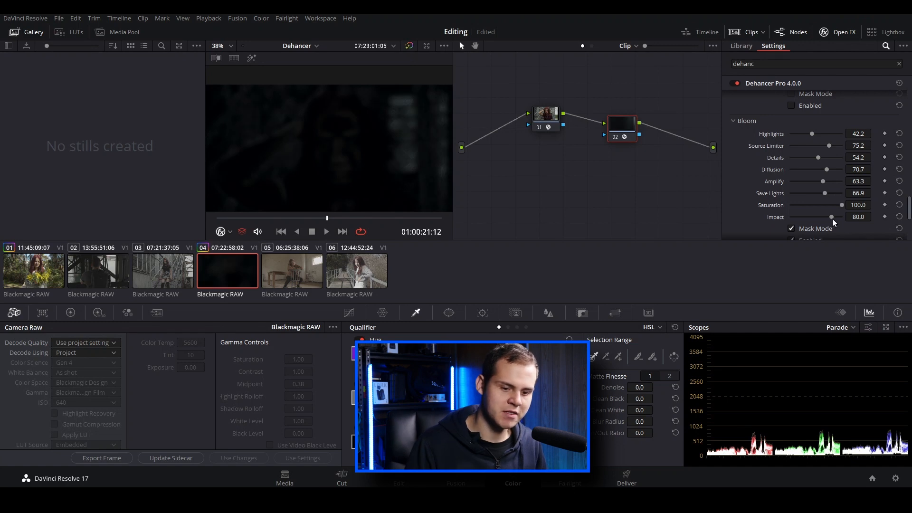
{"action": "left_click_drag", "start_coordinate": [836, 219], "coordinate": [805, 224]}
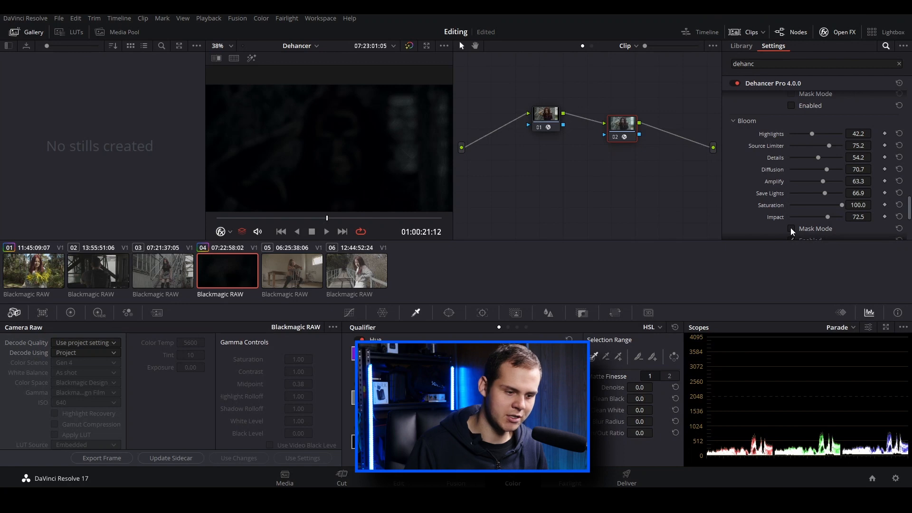
Step: Turn off Bloom's Mask Mode and compare the image with Bloom on and off, leaving it disabled
{"action": "left_click", "coordinate": [790, 227]}
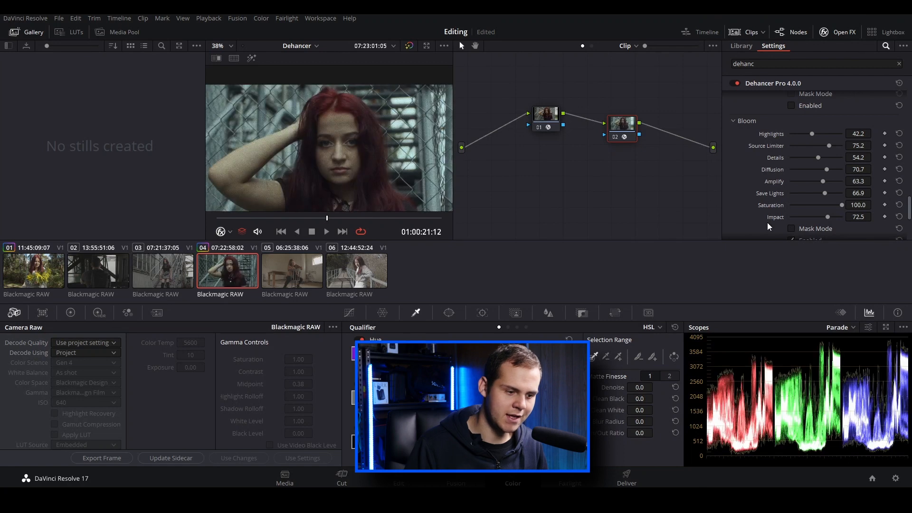
{"action": "scroll", "coordinate": [791, 212], "scroll_direction": "down", "scroll_amount": 2}
{"action": "left_click", "coordinate": [791, 212]}
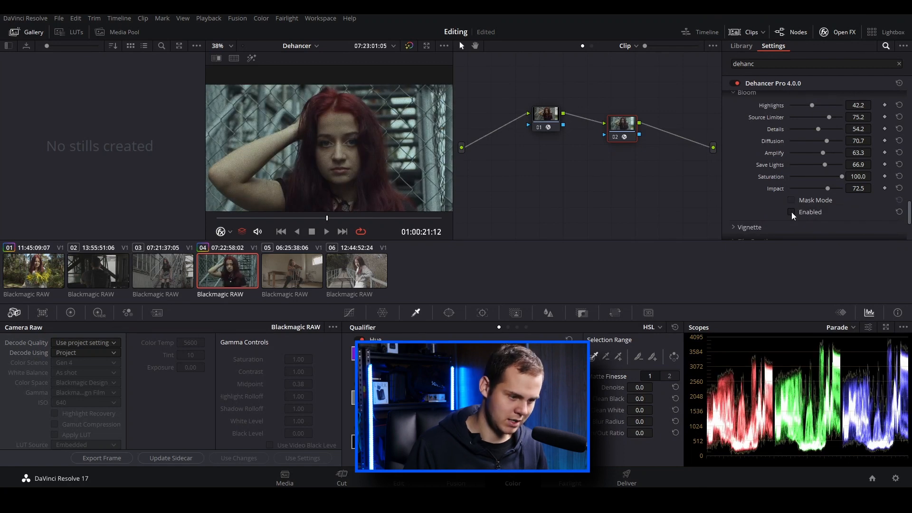
{"action": "left_click", "coordinate": [792, 212]}
{"action": "left_click", "coordinate": [792, 212]}
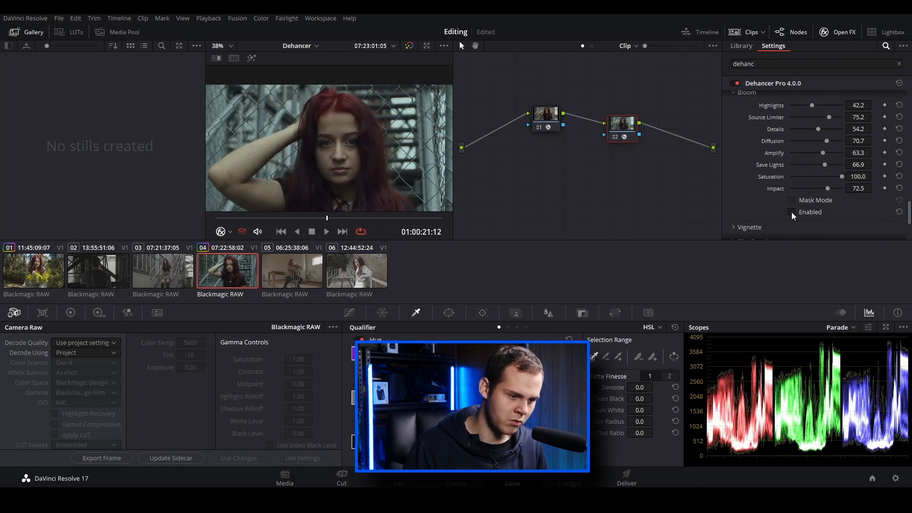
Step: Enable the Vignette and set its Feather to 0.0 and Size to 43.1
{"action": "scroll", "coordinate": [769, 207], "scroll_direction": "down", "scroll_amount": 2}
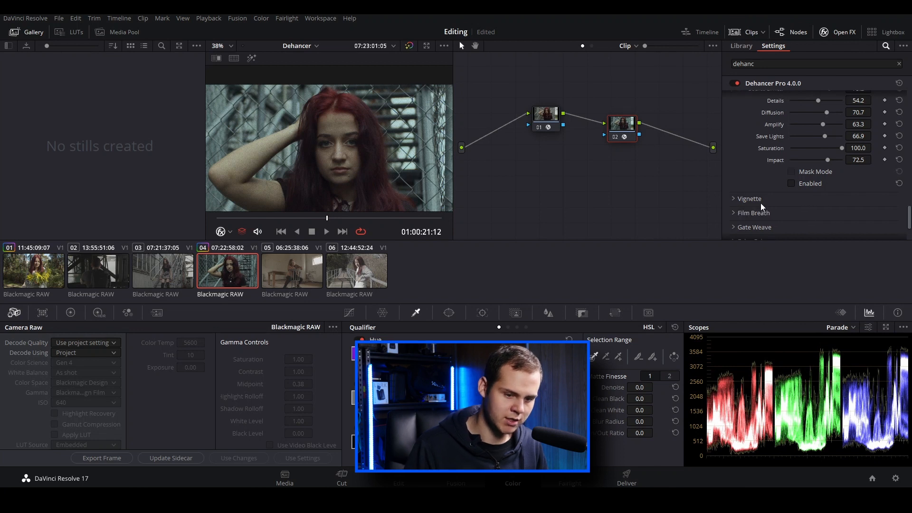
{"action": "left_click", "coordinate": [738, 199]}
{"action": "scroll", "coordinate": [766, 201], "scroll_direction": "down", "scroll_amount": 4}
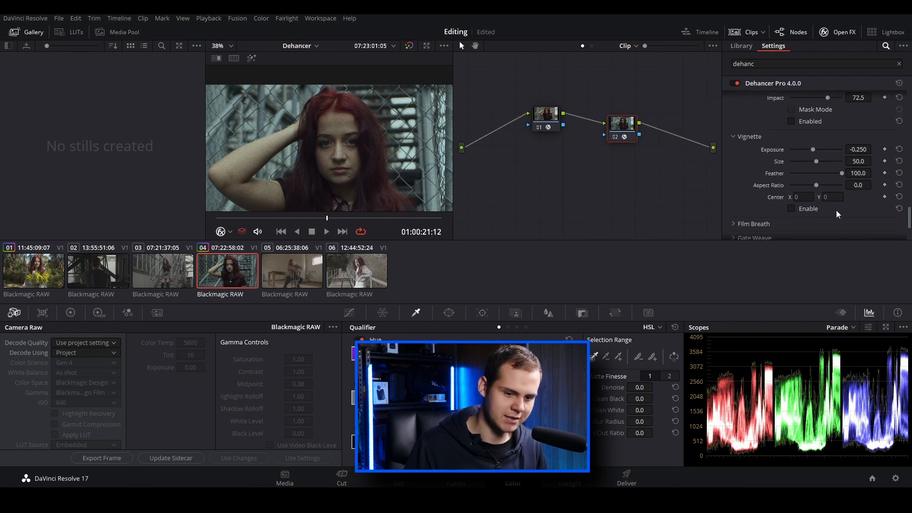
{"action": "left_click", "coordinate": [792, 210]}
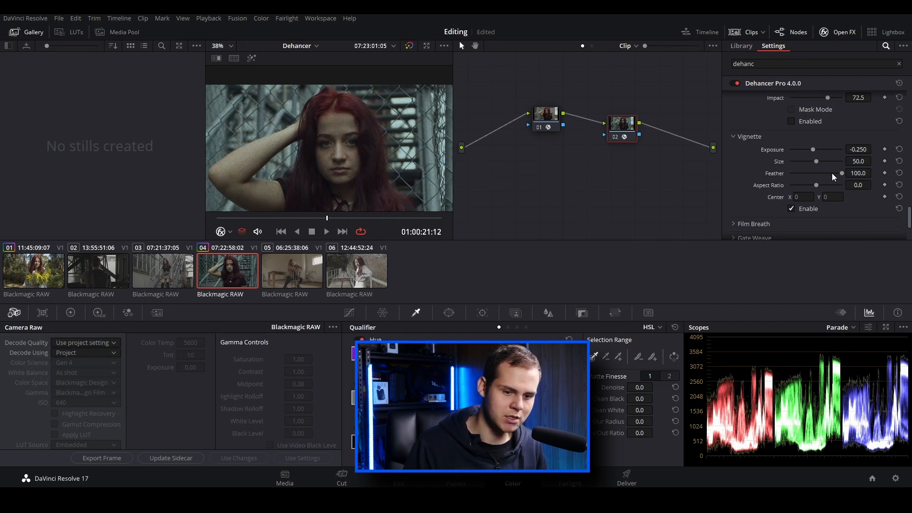
{"action": "left_click_drag", "start_coordinate": [843, 174], "coordinate": [772, 174]}
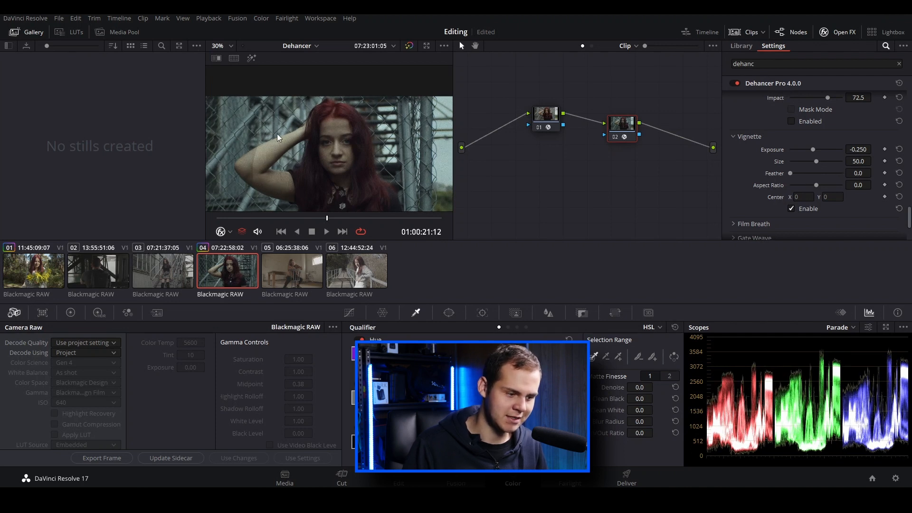
{"action": "mouse_move", "coordinate": [821, 162]}
{"action": "left_mouse_down"}
{"action": "mouse_move", "coordinate": [799, 161]}
{"action": "mouse_move", "coordinate": [813, 160]}
{"action": "left_mouse_up"}
{"action": "mouse_move", "coordinate": [816, 159]}
{"action": "left_mouse_down"}
{"action": "mouse_move", "coordinate": [803, 161]}
{"action": "mouse_move", "coordinate": [812, 159]}
{"action": "left_mouse_up"}
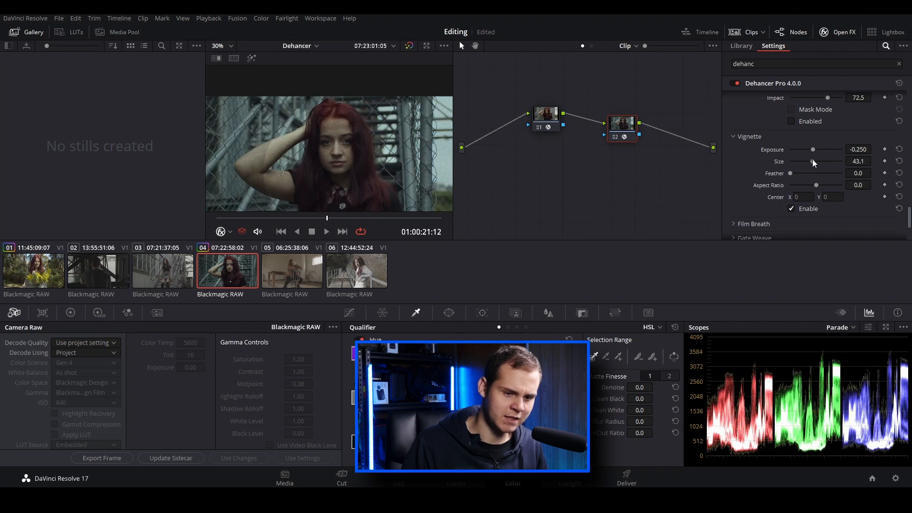
Step: Set the Vignette's Exposure to -0.826, Aspect Ratio to 11.9 and Feather to 100.0, and disable the Vignette
{"action": "mouse_move", "coordinate": [814, 151]}
{"action": "left_mouse_down"}
{"action": "mouse_move", "coordinate": [823, 152]}
{"action": "mouse_move", "coordinate": [805, 155]}
{"action": "left_mouse_up"}
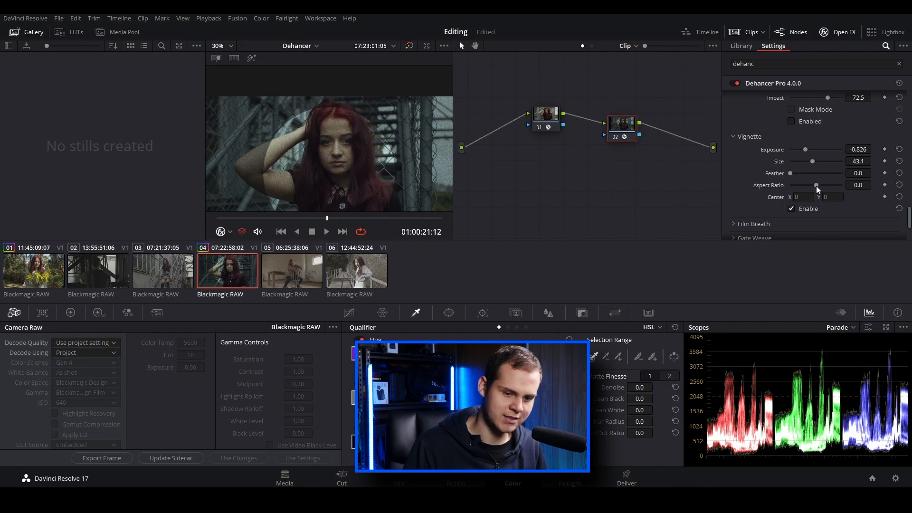
{"action": "left_click_drag", "start_coordinate": [816, 186], "coordinate": [878, 179]}
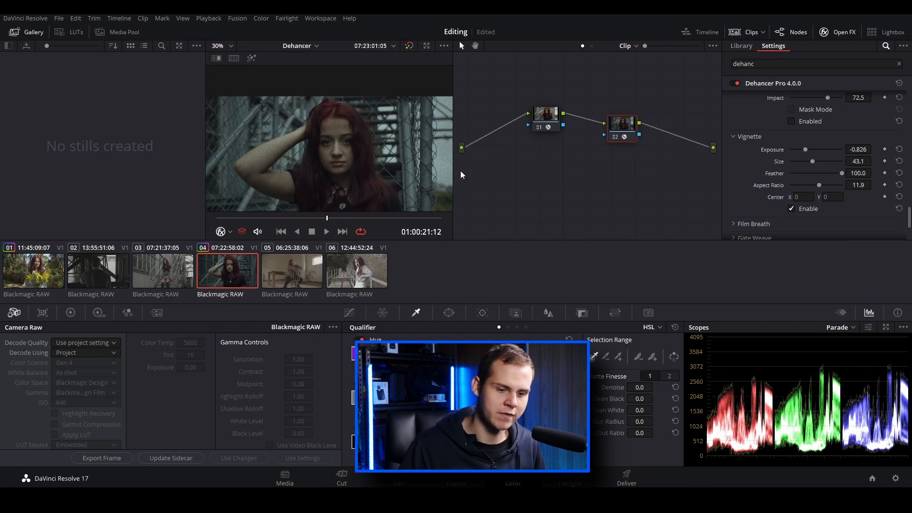
{"action": "left_click", "coordinate": [791, 209]}
Step: Enable Film Breath with Period 1 and Exposure 63.3, and play the clip to preview the flicker
{"action": "scroll", "coordinate": [761, 180], "scroll_direction": "down", "scroll_amount": 3}
{"action": "left_click", "coordinate": [736, 150]}
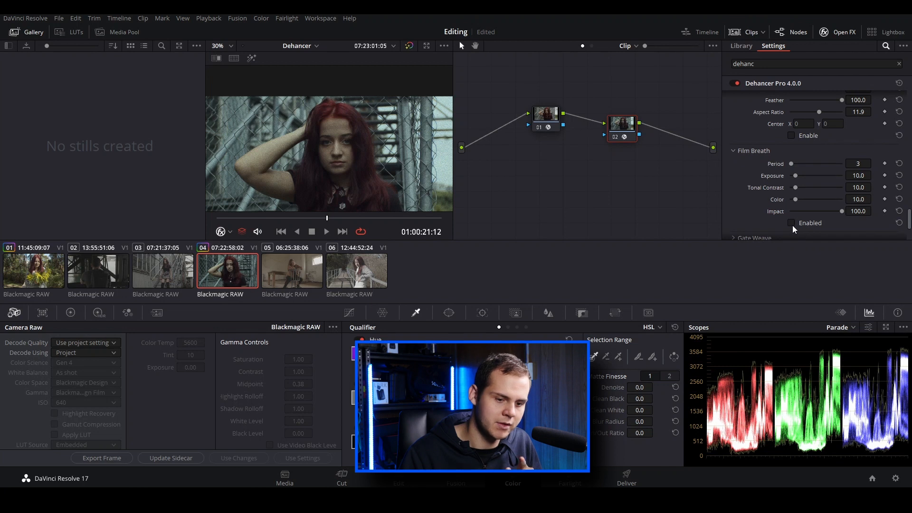
{"action": "left_click", "coordinate": [792, 223]}
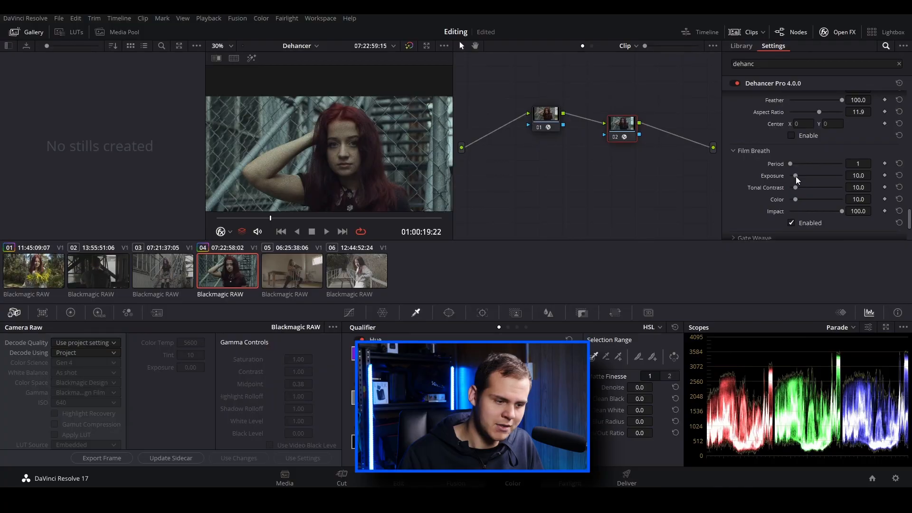
{"action": "left_click_drag", "start_coordinate": [821, 176], "coordinate": [823, 175]}
{"action": "key", "text": "space"}
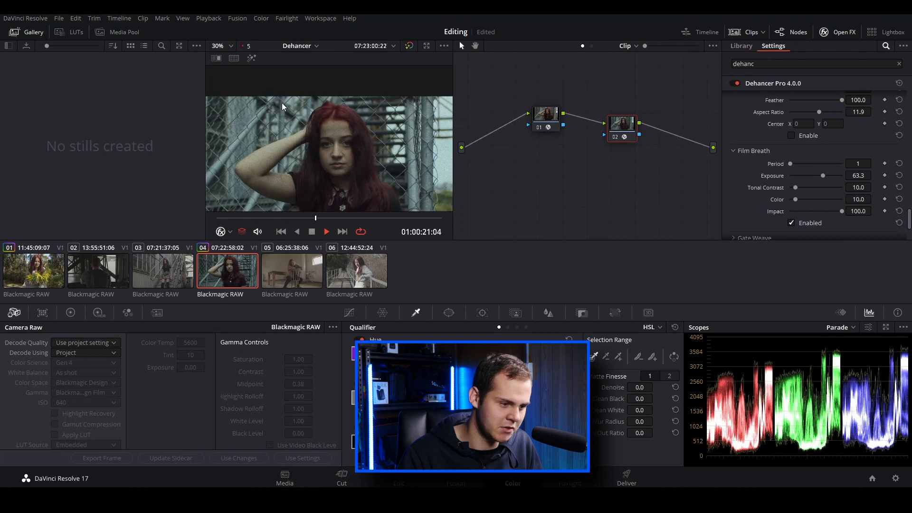
{"action": "key", "text": "space"}
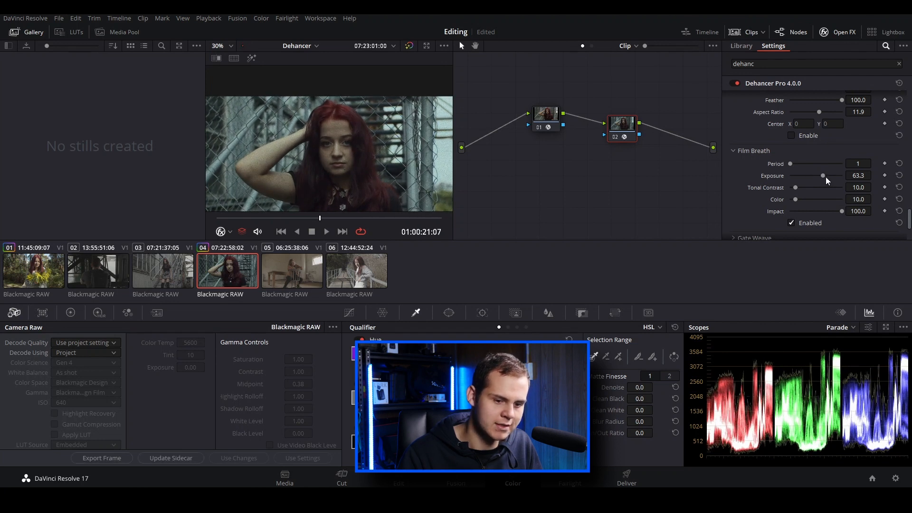
Step: Set Film Breath's Exposure to 0.0 and Tonal Contrast to 78.0, and play back the clip from an earlier frame
{"action": "double_click", "coordinate": [826, 177]}
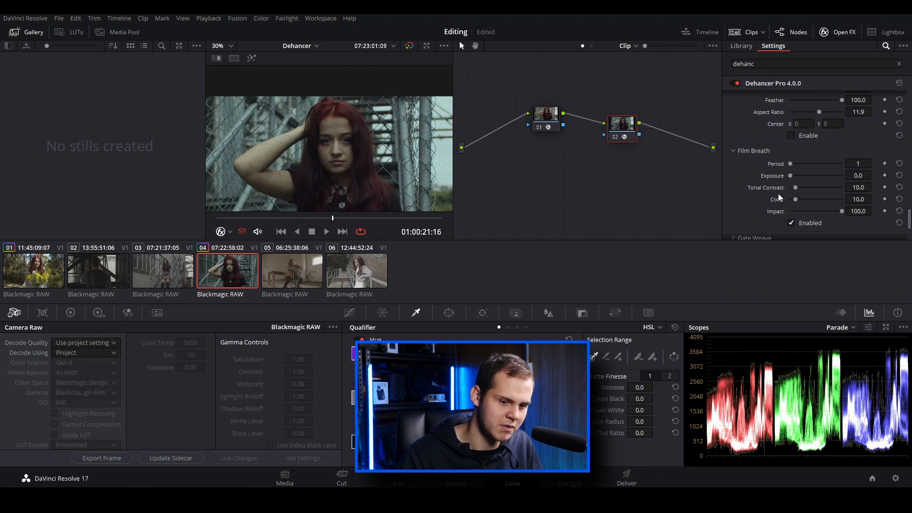
{"action": "left_click_drag", "start_coordinate": [814, 185], "coordinate": [829, 184]}
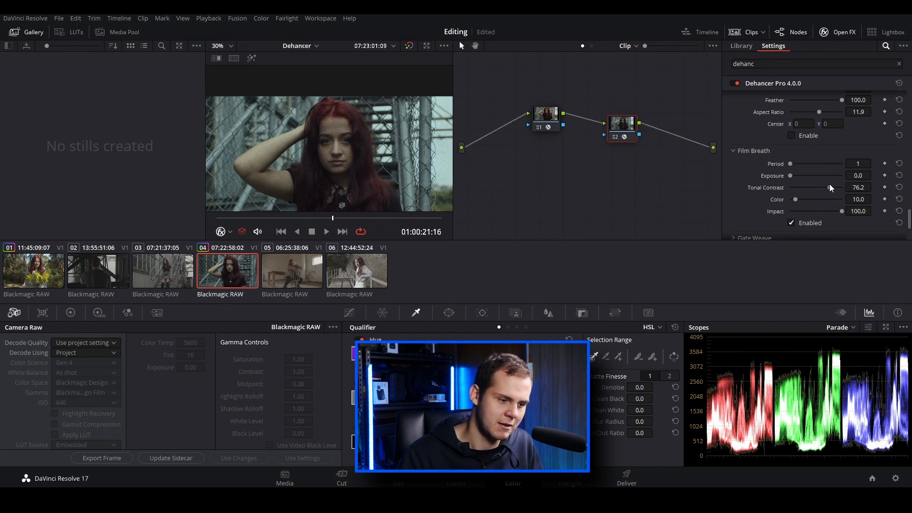
{"action": "left_click_drag", "start_coordinate": [292, 220], "coordinate": [284, 220]}
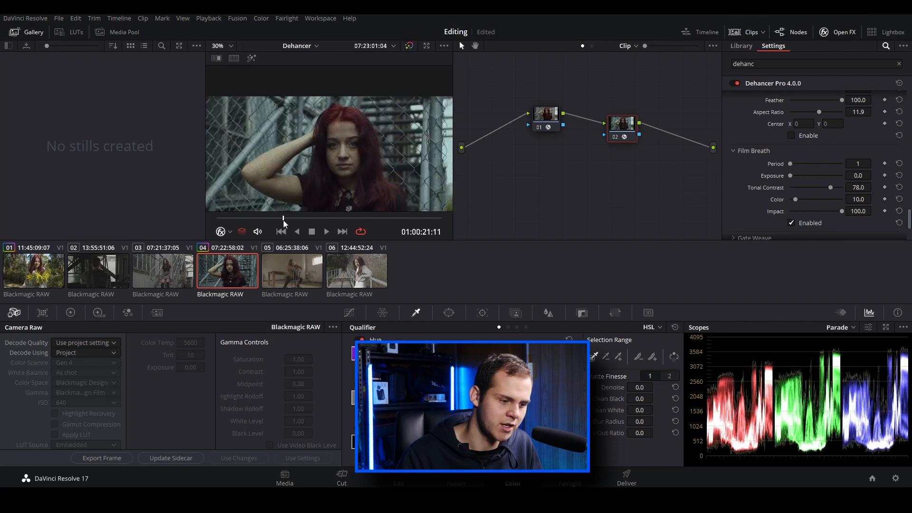
{"action": "key", "text": "space"}
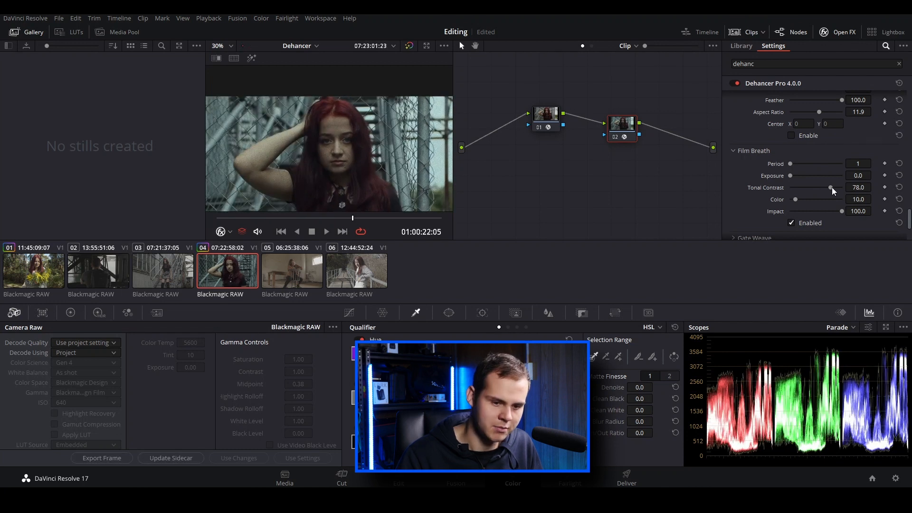
Step: Set Film Breath's Tonal Contrast to 0.0 and Color to 82.6, and play the clip to check the color shifts
{"action": "left_click_drag", "start_coordinate": [794, 200], "coordinate": [834, 199]}
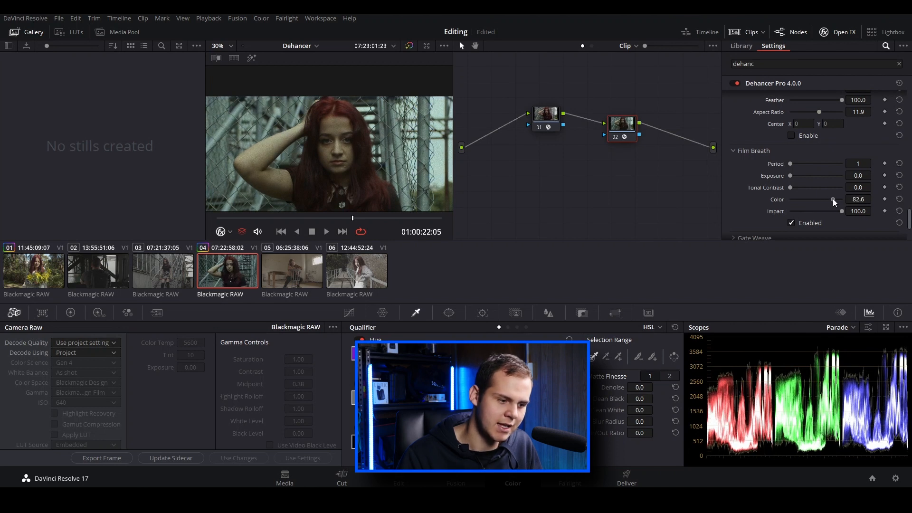
{"action": "left_click", "coordinate": [267, 219]}
{"action": "key", "text": "space"}
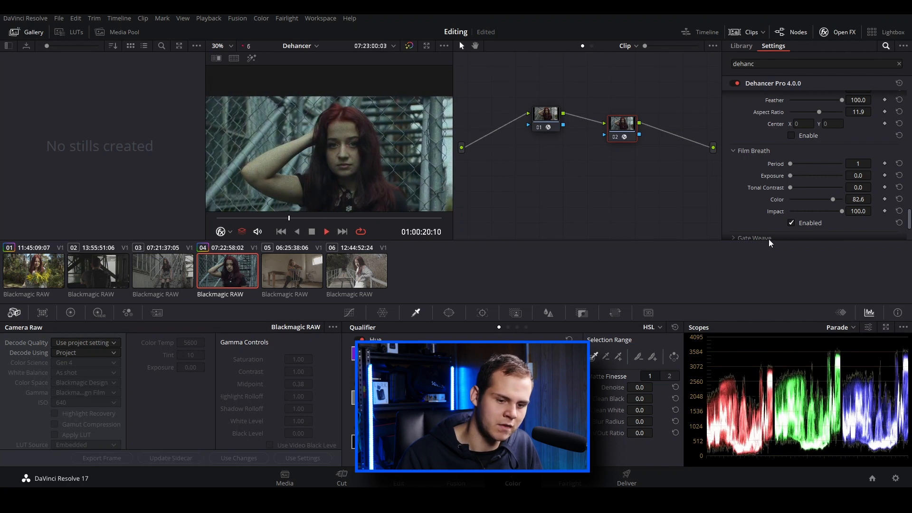
{"action": "key", "text": "space"}
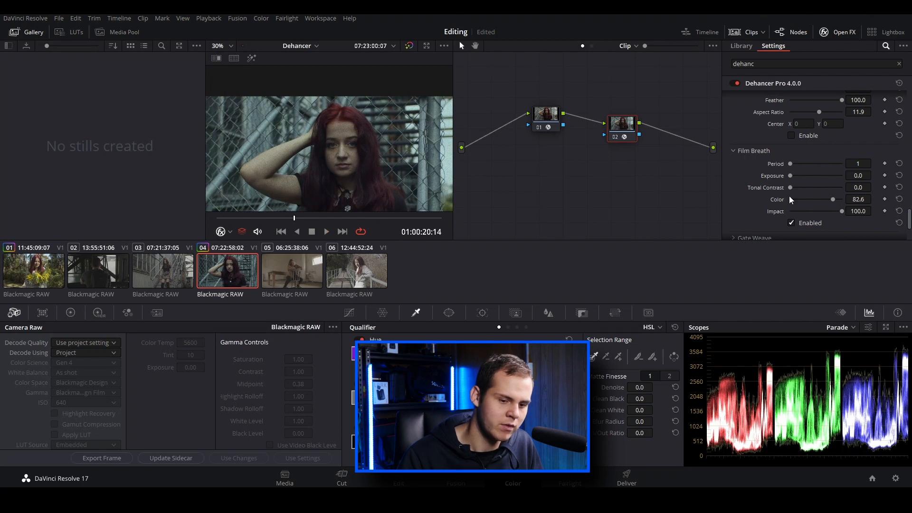
Step: Try Film Breath's Impact at 45.8, restore it to 100.0 and disable Film Breath, with the Gate Weave settings expanded
{"action": "left_click_drag", "start_coordinate": [840, 211], "coordinate": [814, 215]}
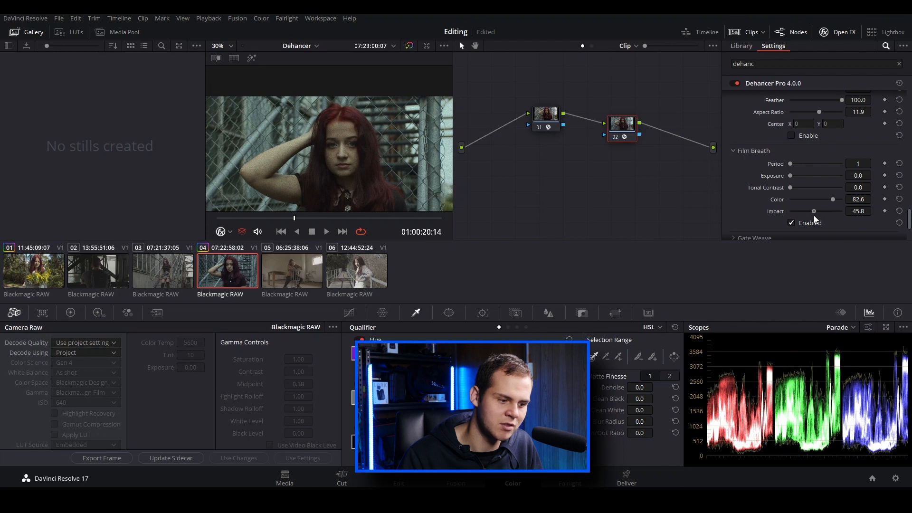
{"action": "key", "text": "space"}
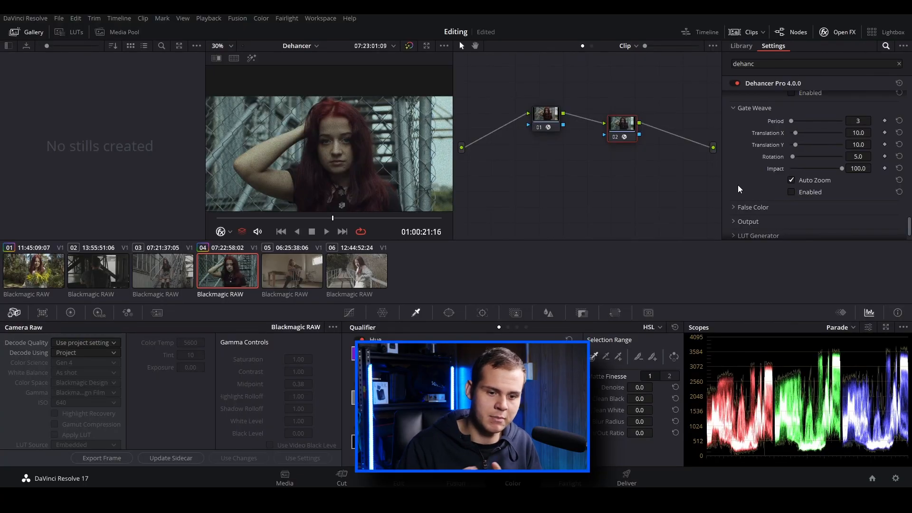
{"action": "scroll", "coordinate": [781, 119], "scroll_direction": "up", "scroll_amount": 5}
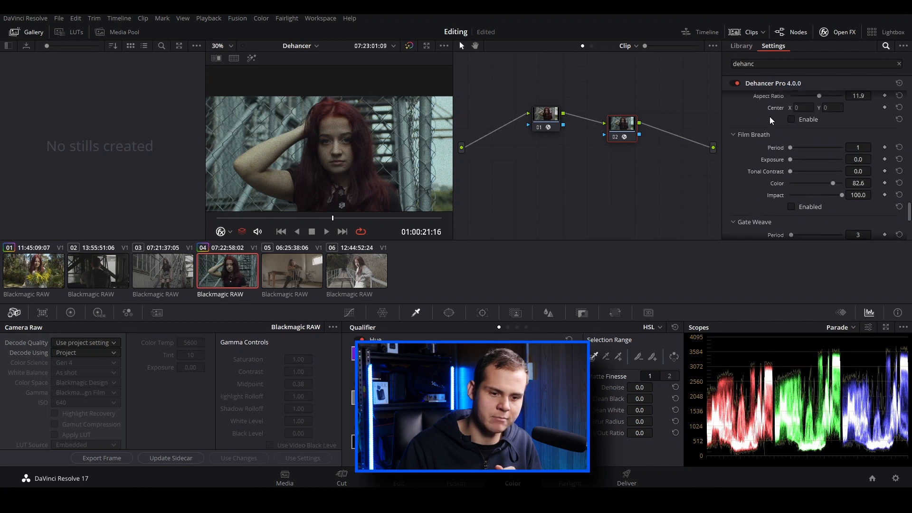
{"action": "scroll", "coordinate": [783, 223], "scroll_direction": "down", "scroll_amount": 2}
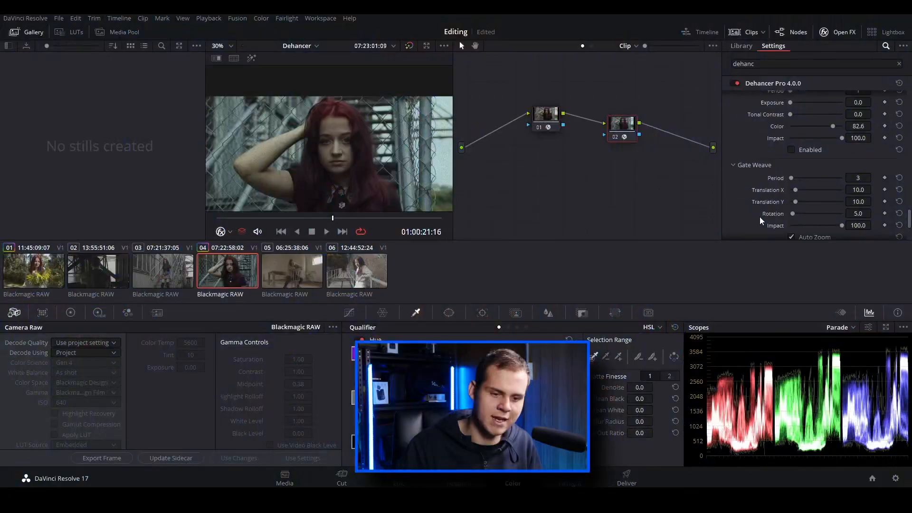
Step: Set Gate Weave's Period to 1, enable Gate Weave and play the clip from an earlier frame to preview the frame shake
{"action": "scroll", "coordinate": [759, 217], "scroll_direction": "down", "scroll_amount": 2}
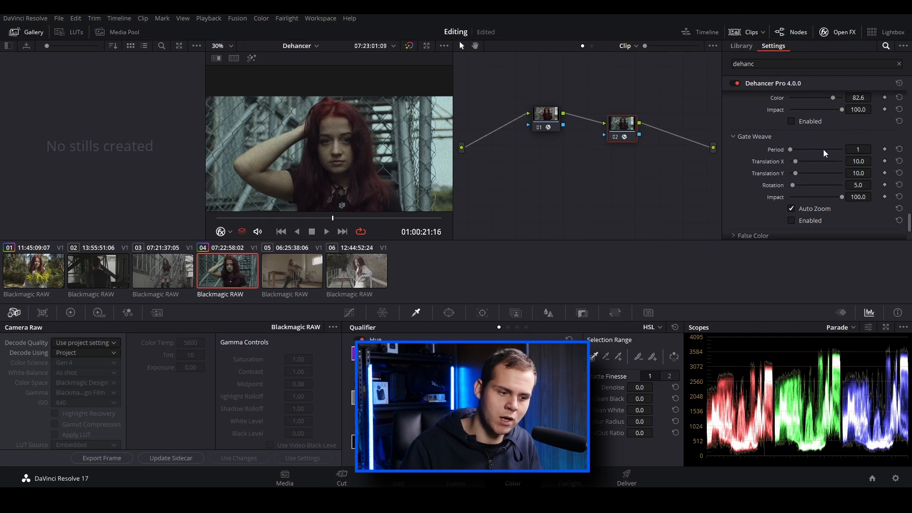
{"action": "left_click_drag", "start_coordinate": [299, 222], "coordinate": [286, 222]}
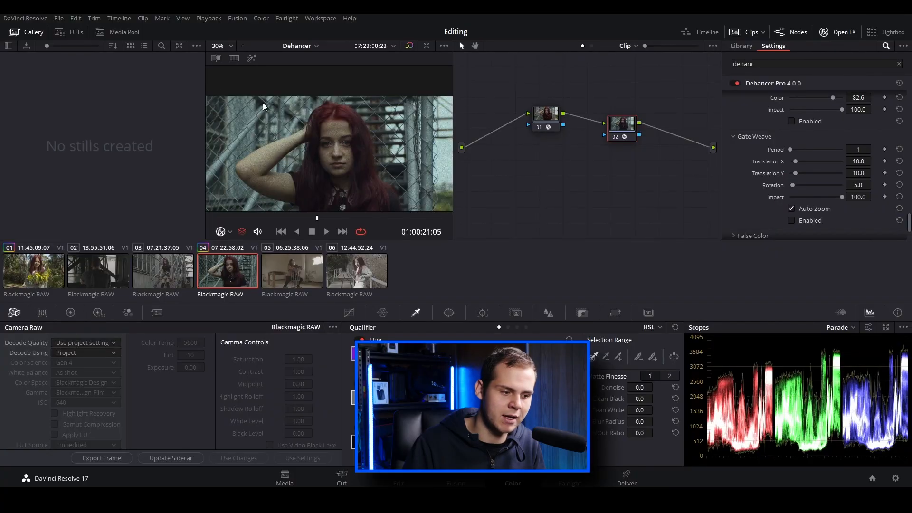
{"action": "left_click", "coordinate": [791, 221]}
{"action": "left_click_drag", "start_coordinate": [311, 222], "coordinate": [268, 227]}
{"action": "key", "text": "space"}
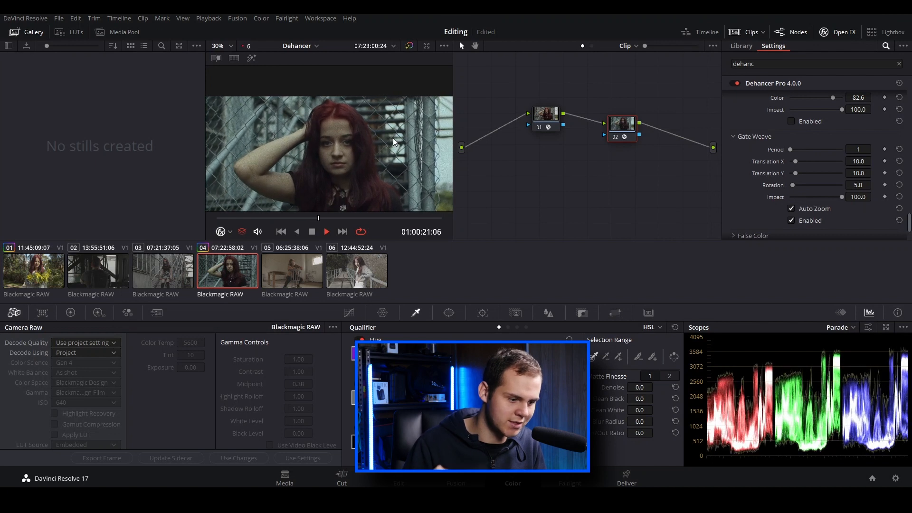
{"action": "key", "text": "space"}
Step: Set Gate Weave's Translation X to 71.6, Translation Y to 77.1 and Rotation to 73.4, preview the clip, and reduce Impact to 23.9
{"action": "left_click_drag", "start_coordinate": [796, 162], "coordinate": [827, 161]}
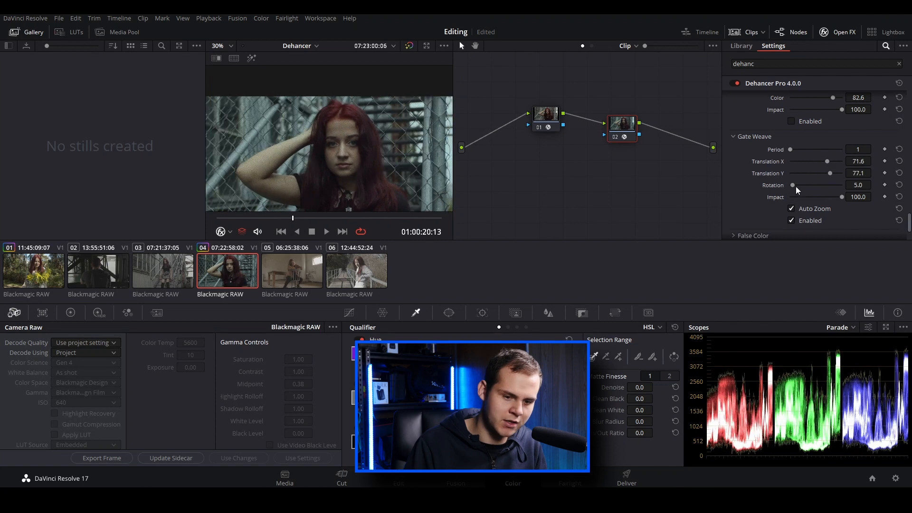
{"action": "left_click_drag", "start_coordinate": [793, 186], "coordinate": [816, 195]}
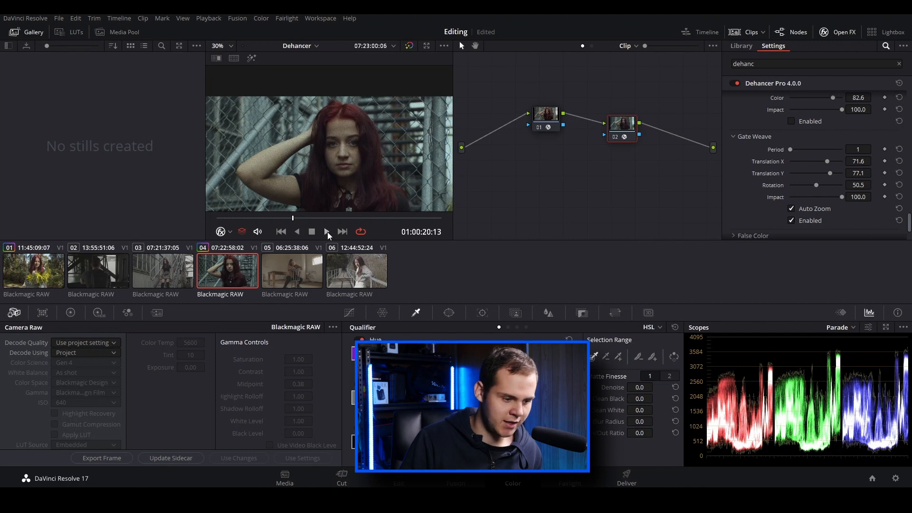
{"action": "left_click_drag", "start_coordinate": [826, 186], "coordinate": [828, 185]}
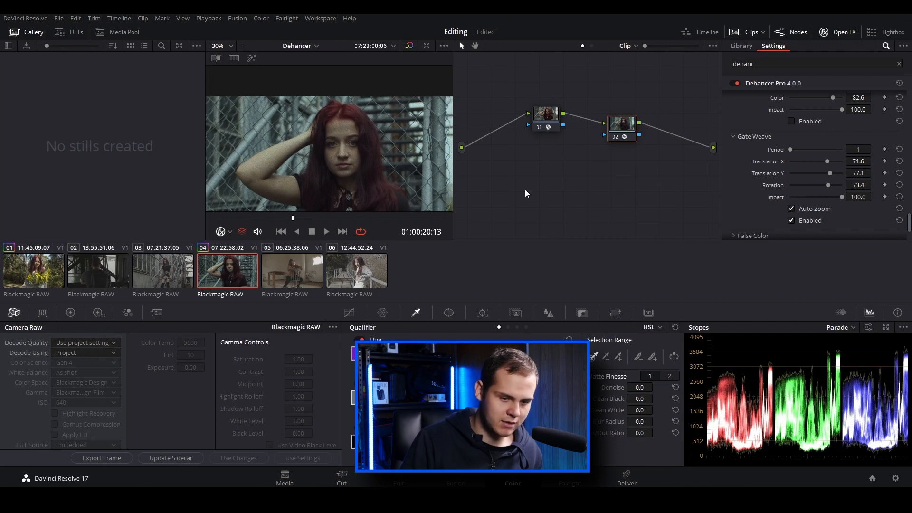
{"action": "left_click", "coordinate": [325, 232]}
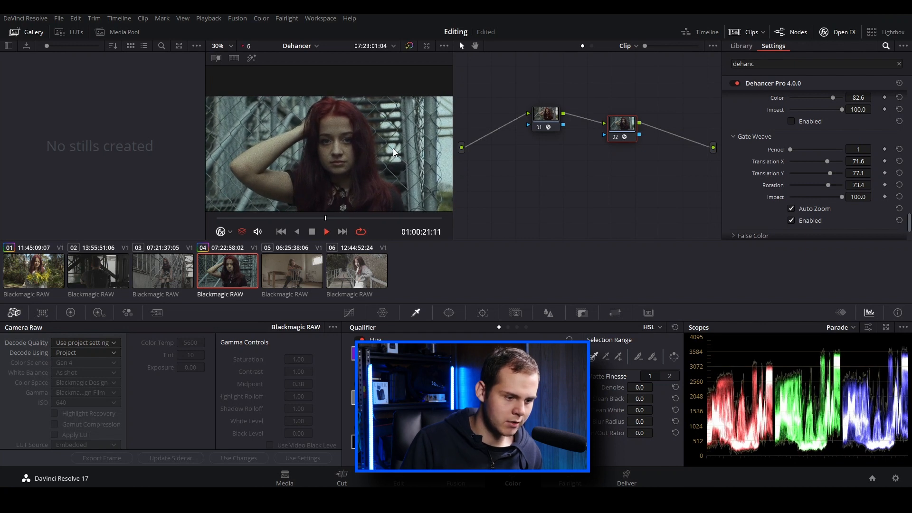
{"action": "key", "text": "space"}
{"action": "left_click_drag", "start_coordinate": [841, 198], "coordinate": [800, 217]}
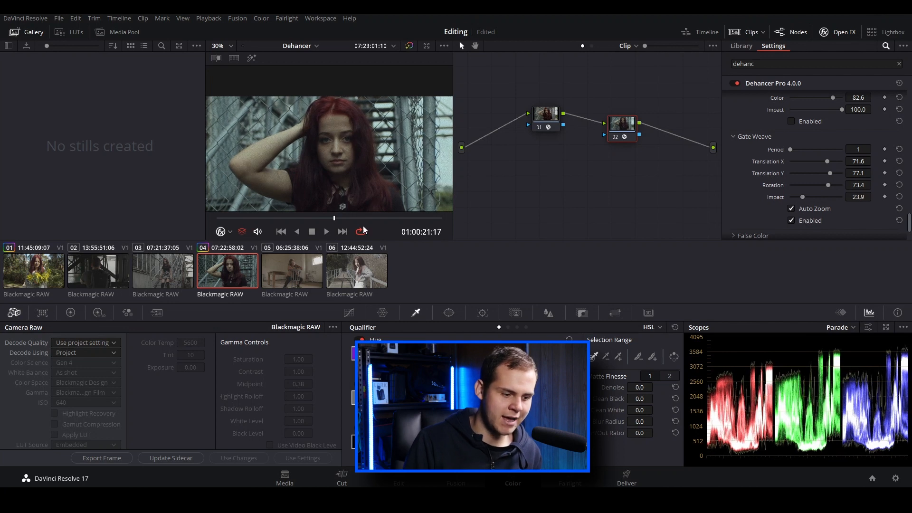
{"action": "left_click", "coordinate": [286, 222]}
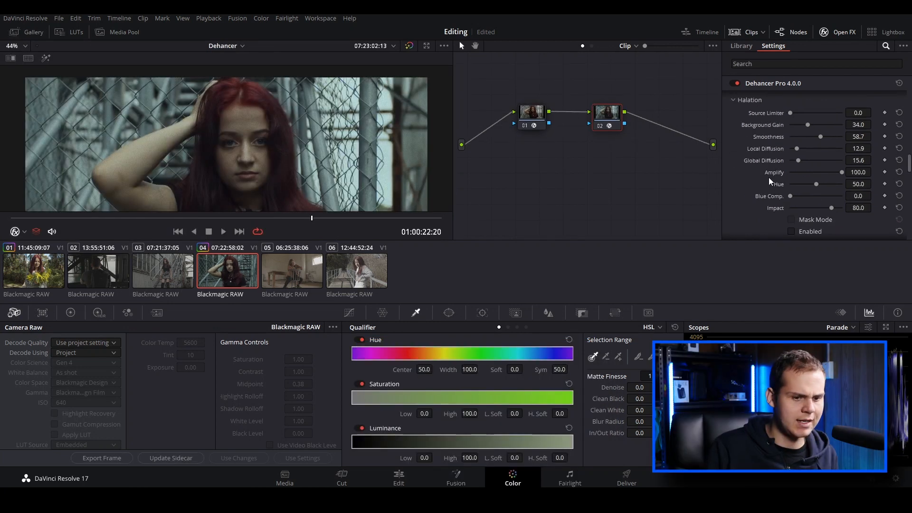
Step: Run Dehancer's Check Profiles to verify the film and camera profiles, and close the verification report
{"action": "scroll", "coordinate": [767, 179], "scroll_direction": "down", "scroll_amount": 2}
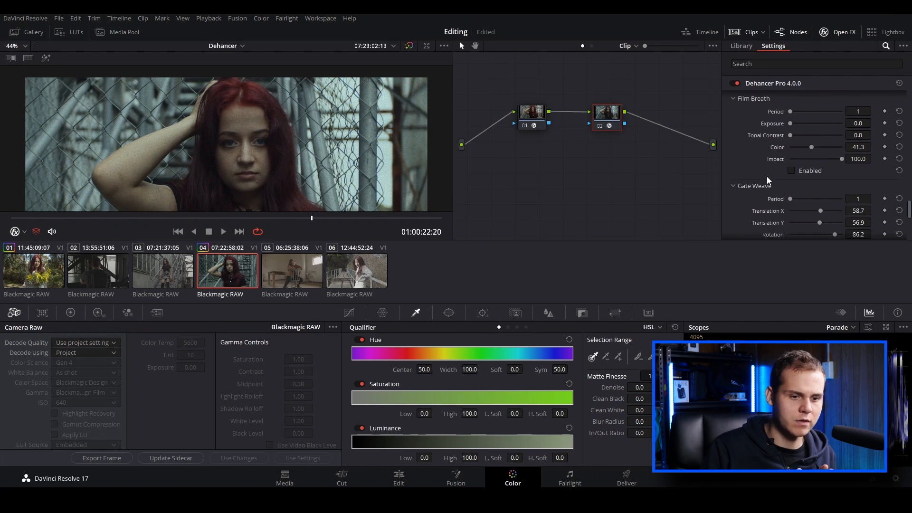
{"action": "scroll", "coordinate": [766, 178], "scroll_direction": "down", "scroll_amount": 8}
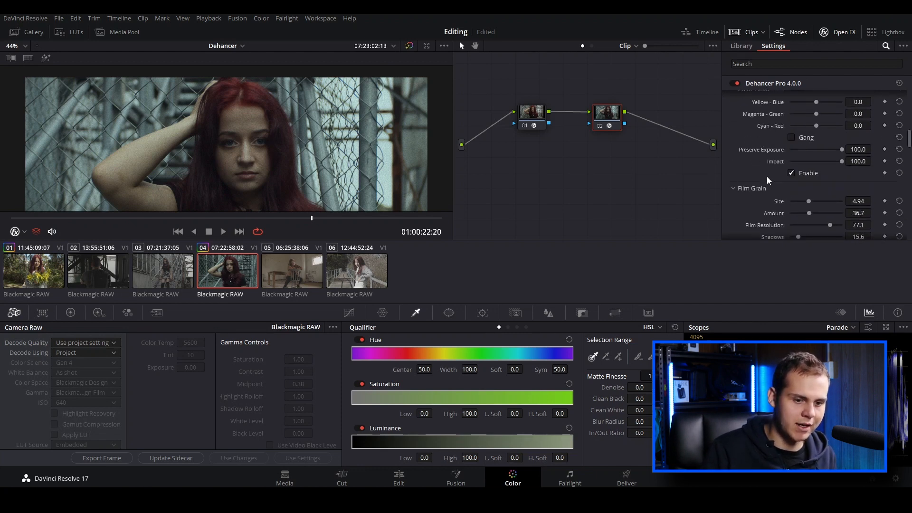
{"action": "scroll", "coordinate": [764, 167], "scroll_direction": "up", "scroll_amount": 10}
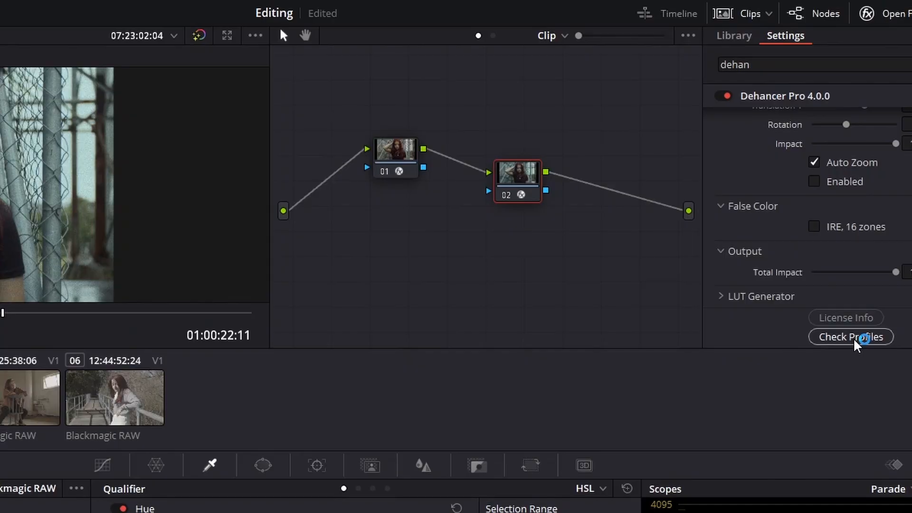
{"action": "left_click", "coordinate": [854, 339]}
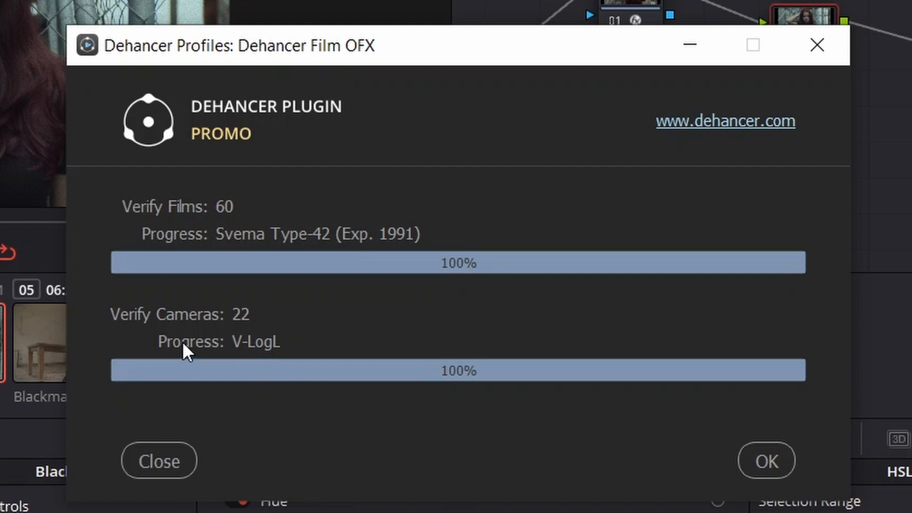
{"action": "left_click", "coordinate": [762, 463]}
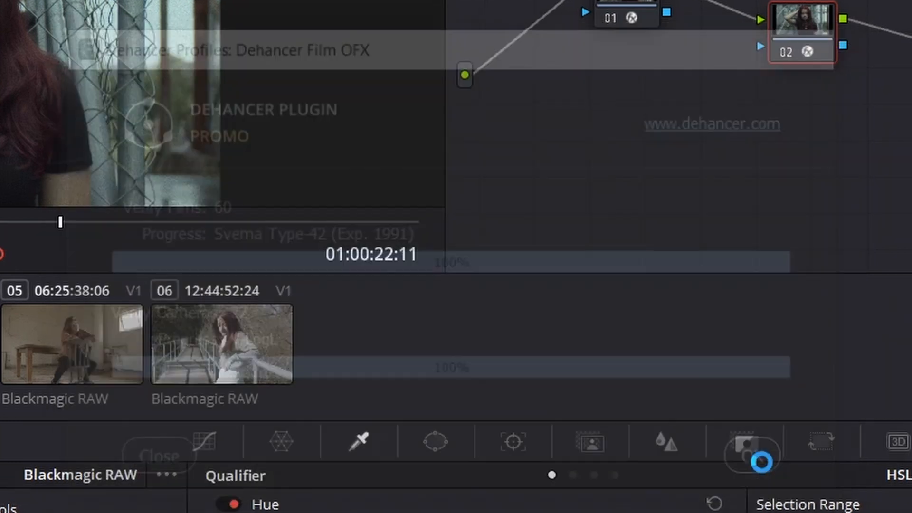